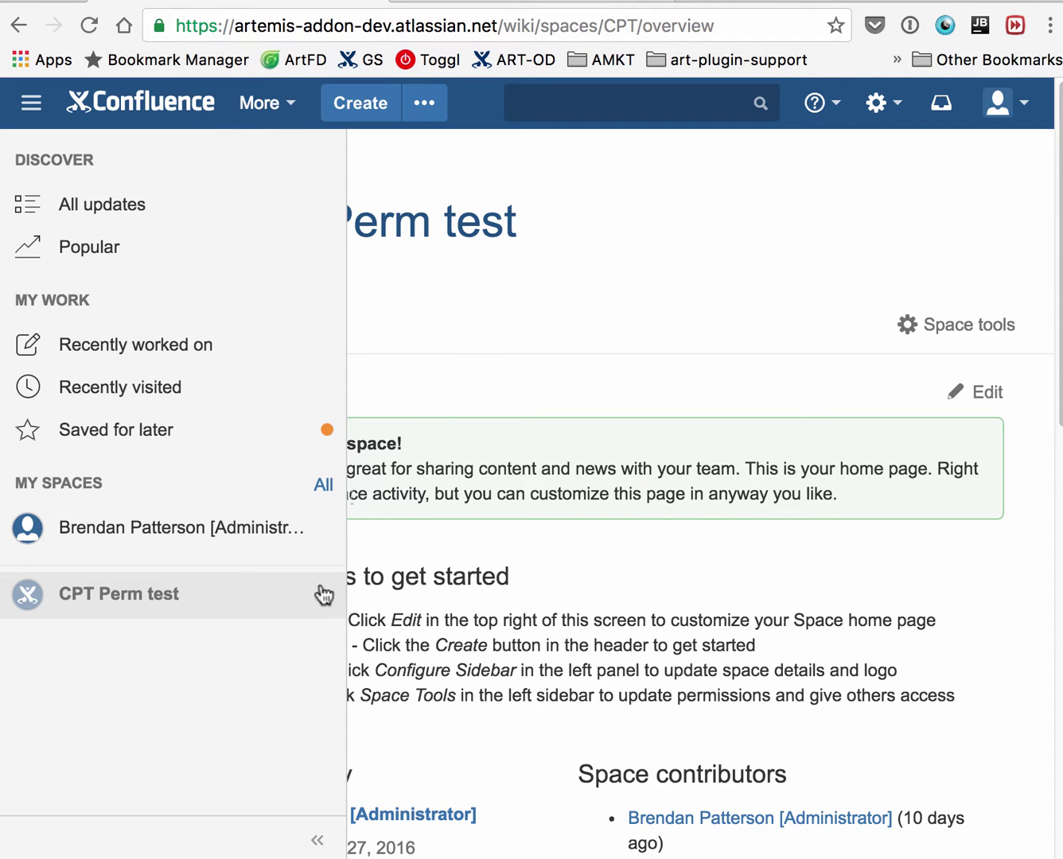
Step: Open the Permissions page of the CPT Perm test space from Space tools
{"action": "key", "text": "["}
{"action": "key", "text": "["}
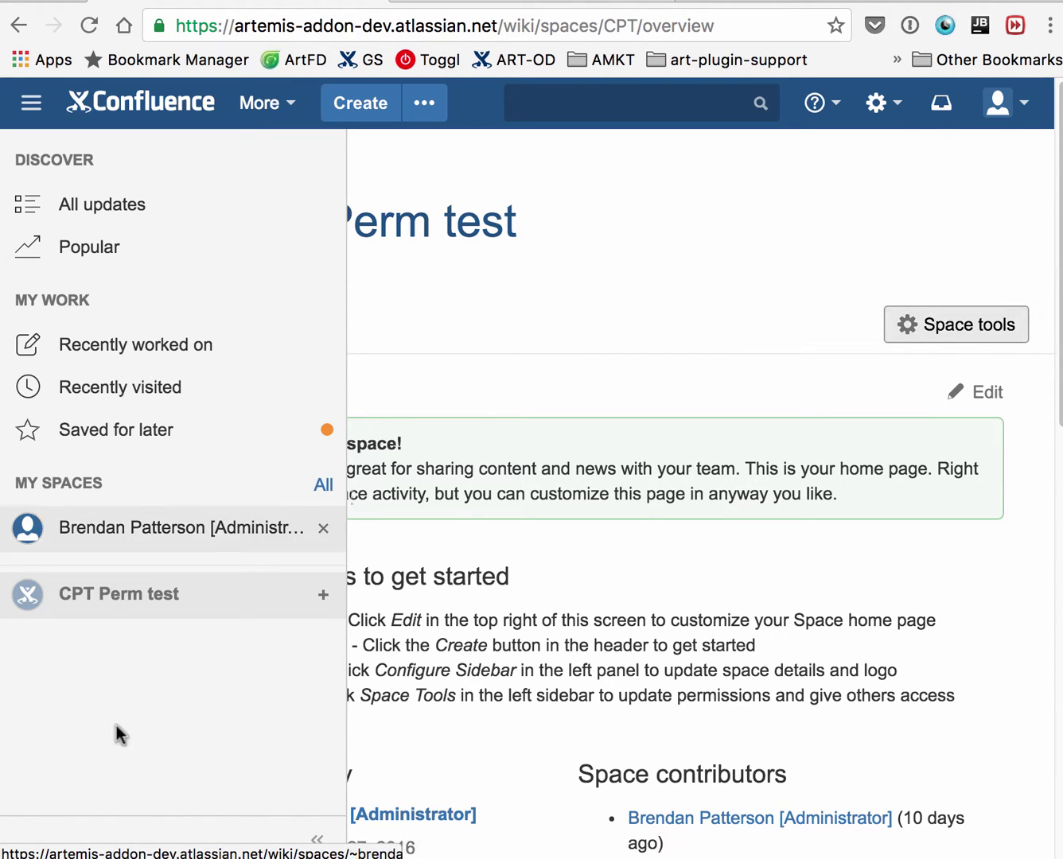
{"action": "left_click", "coordinate": [958, 329]}
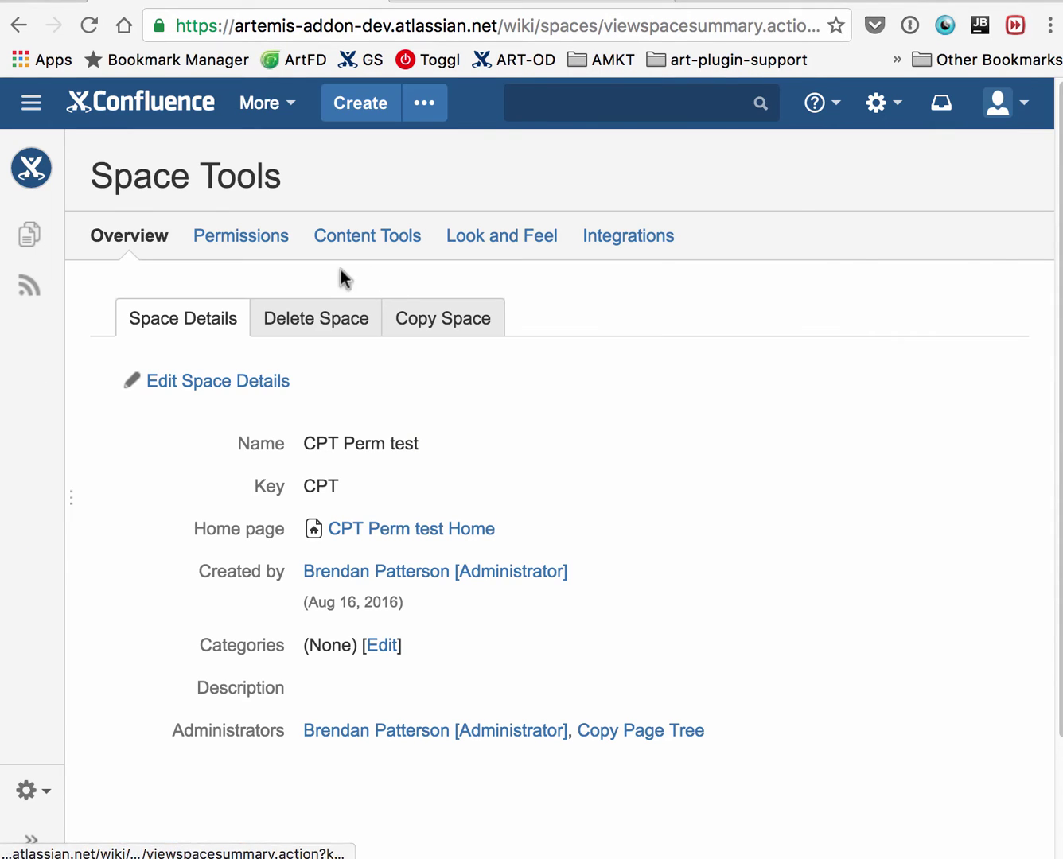
{"action": "left_click", "coordinate": [263, 238]}
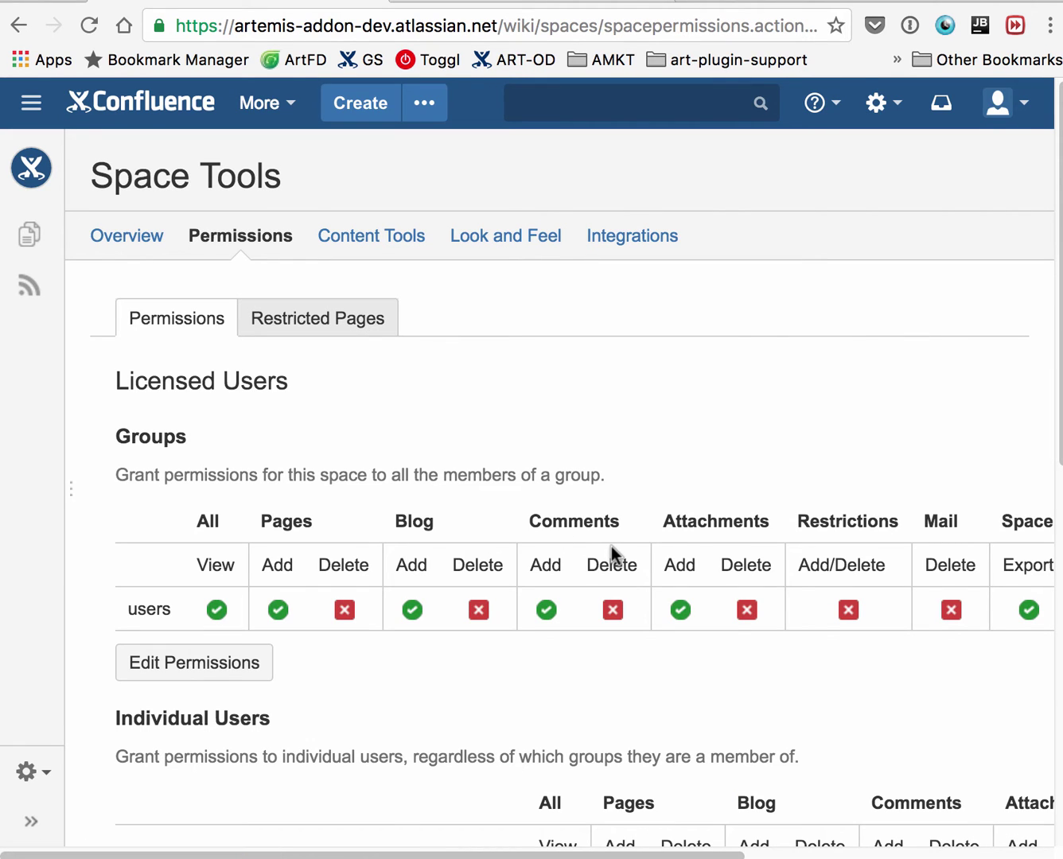
{"action": "scroll", "coordinate": [611, 547], "scroll_direction": "down", "scroll_amount": 3}
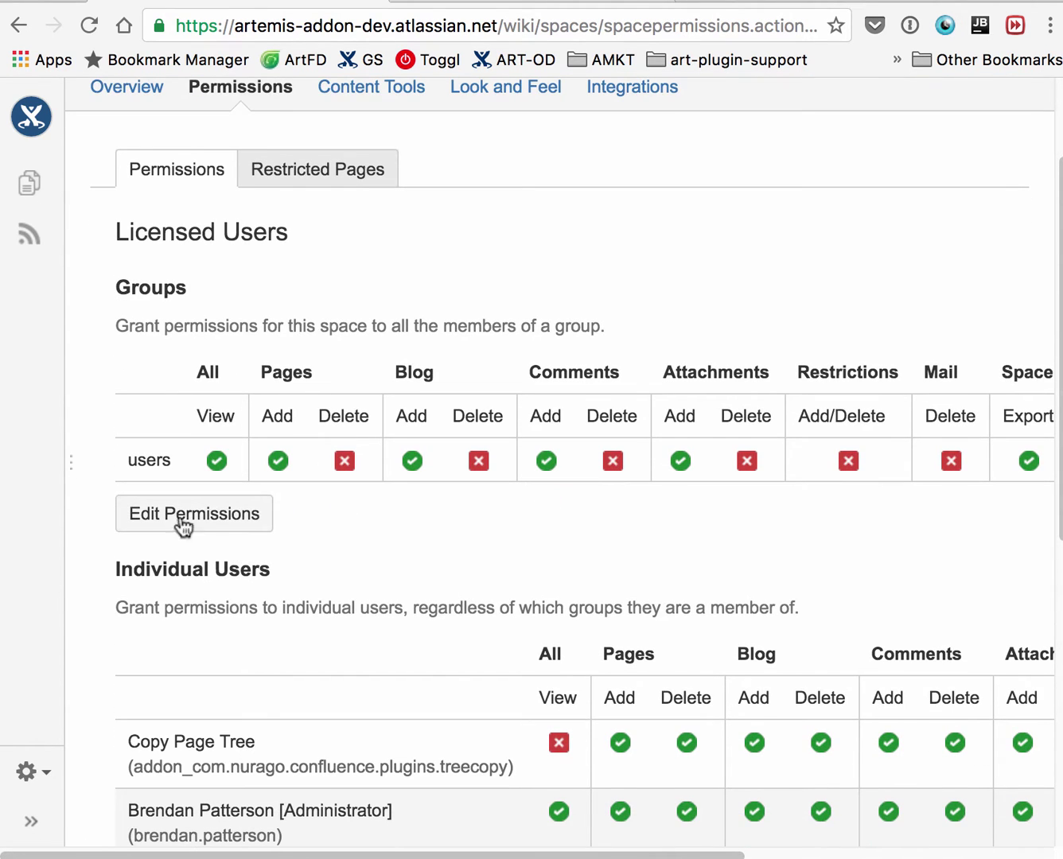
Step: Inspect the users group and Copy Page Tree permission rows; the add-on lacks View
{"action": "left_click_drag", "start_coordinate": [125, 460], "coordinate": [219, 459]}
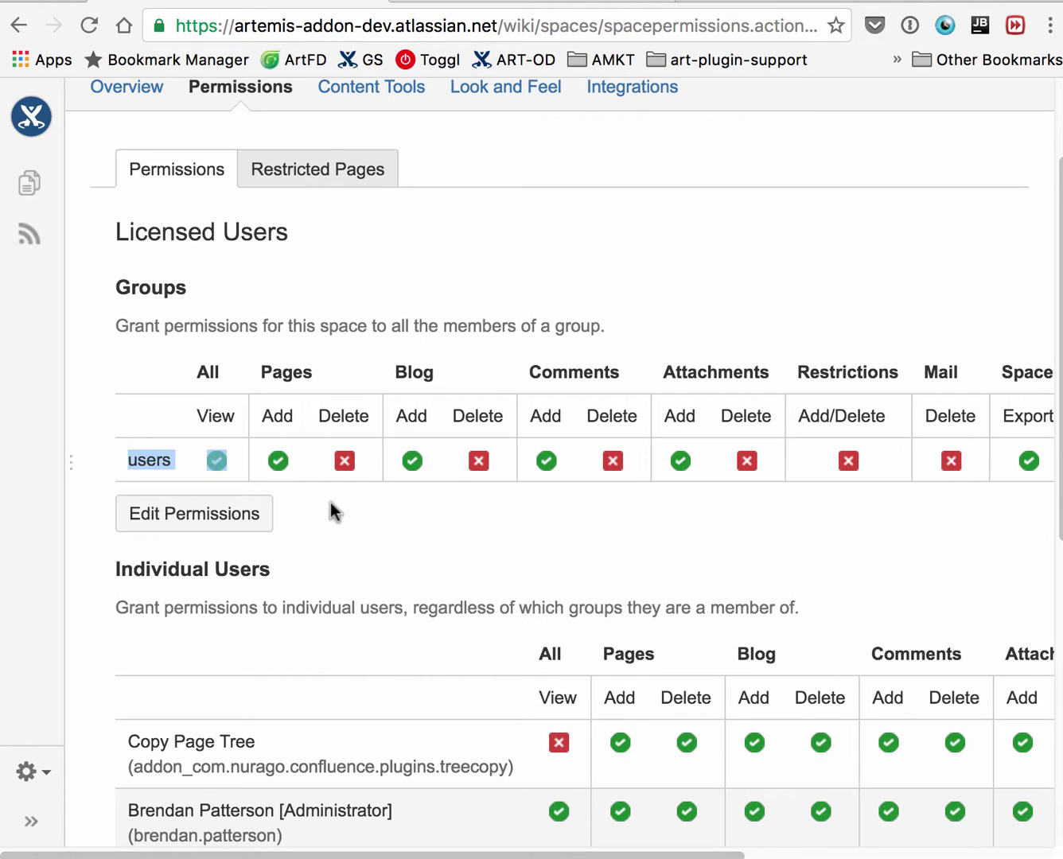
{"action": "scroll", "coordinate": [370, 549], "scroll_direction": "down", "scroll_amount": 5}
{"action": "scroll", "coordinate": [370, 548], "scroll_direction": "up", "scroll_amount": 5}
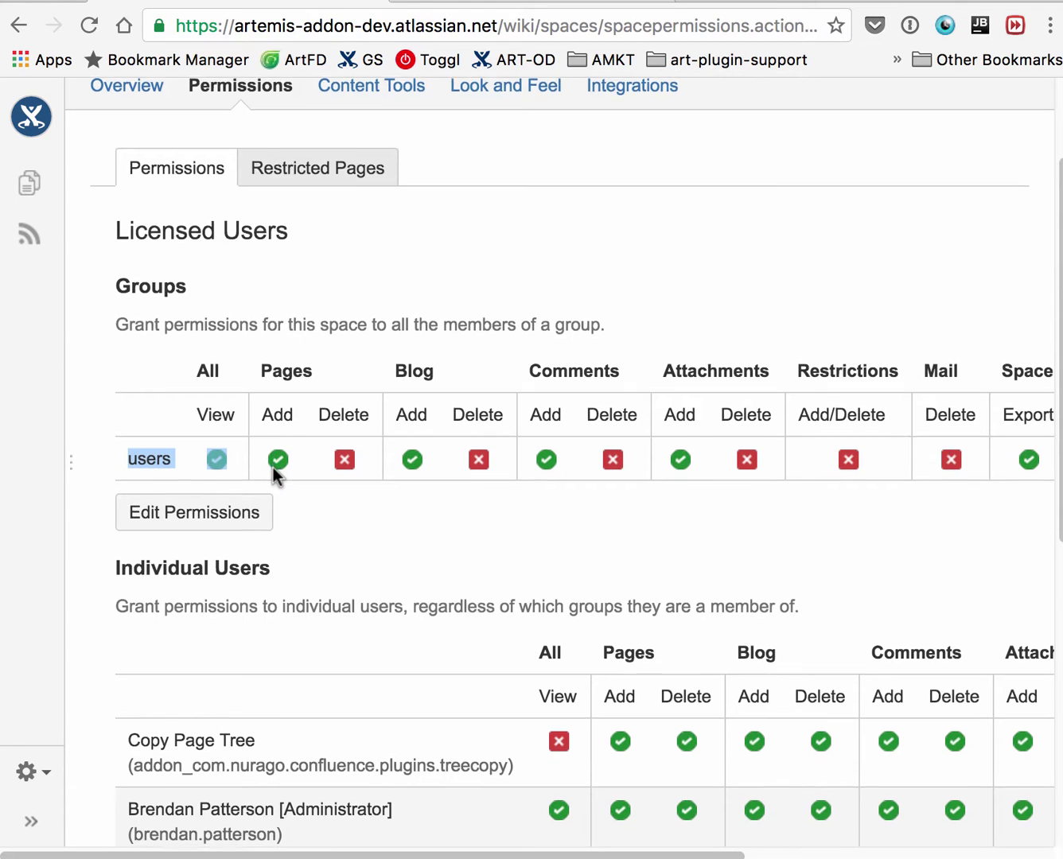
{"action": "scroll", "coordinate": [274, 474], "scroll_direction": "down", "scroll_amount": 3}
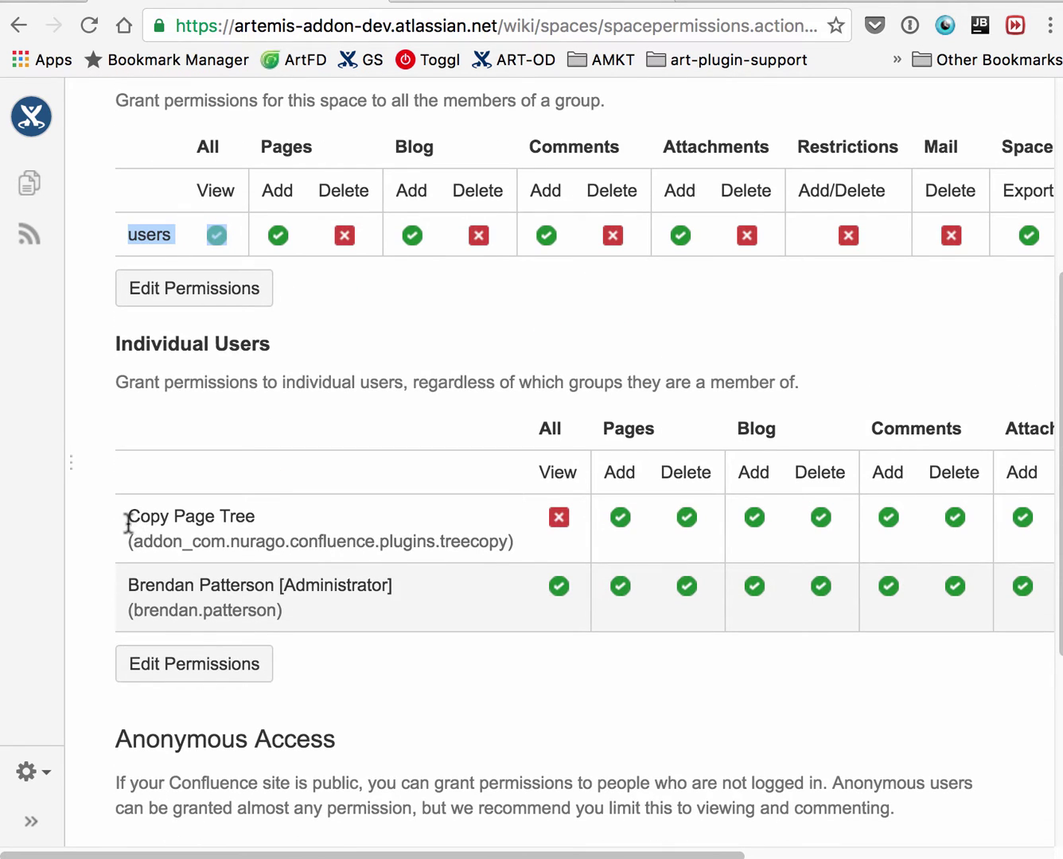
{"action": "left_click_drag", "start_coordinate": [127, 525], "coordinate": [527, 539]}
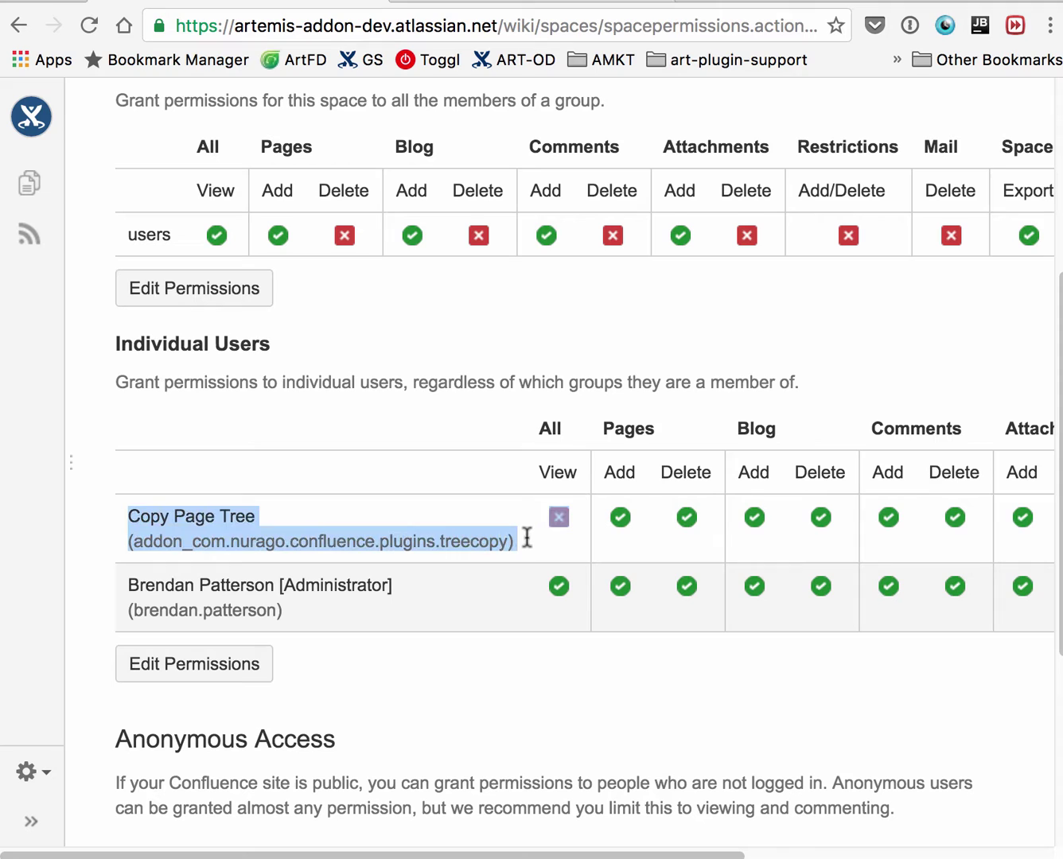
{"action": "left_click", "coordinate": [339, 525]}
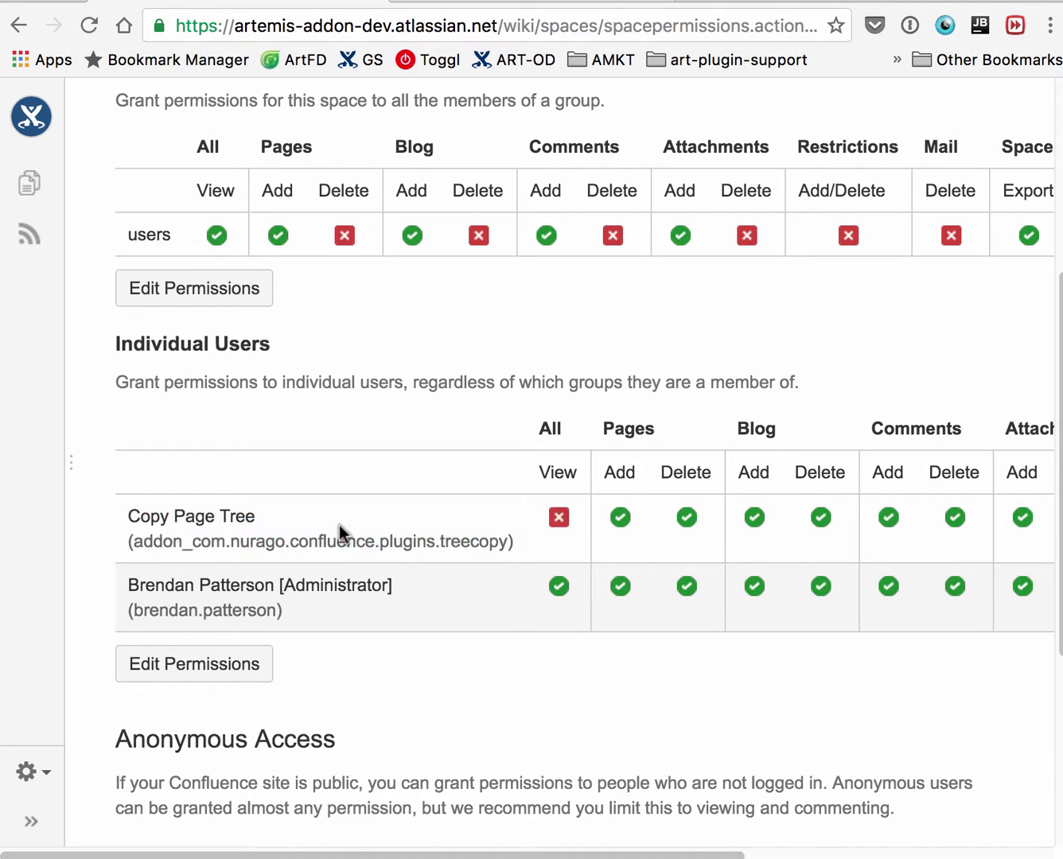
{"action": "left_click", "coordinate": [441, 5]}
{"action": "type", "text": "addon"}
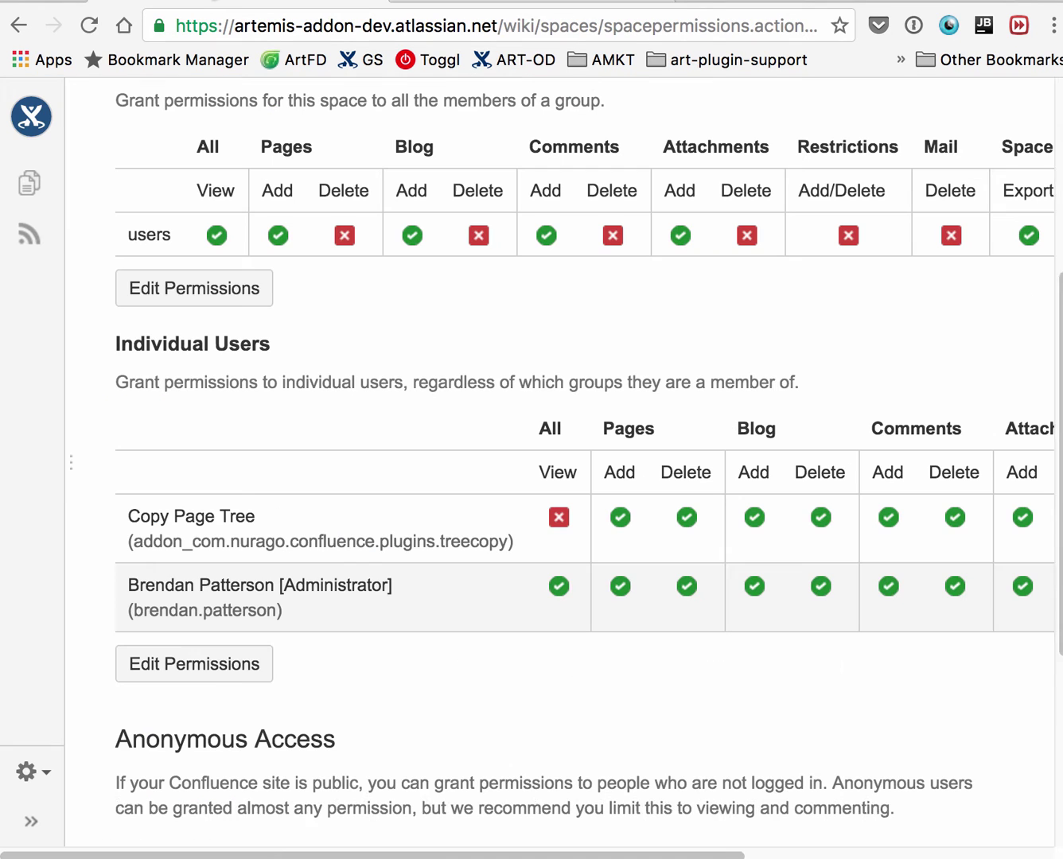
{"action": "left_click", "coordinate": [205, 5]}
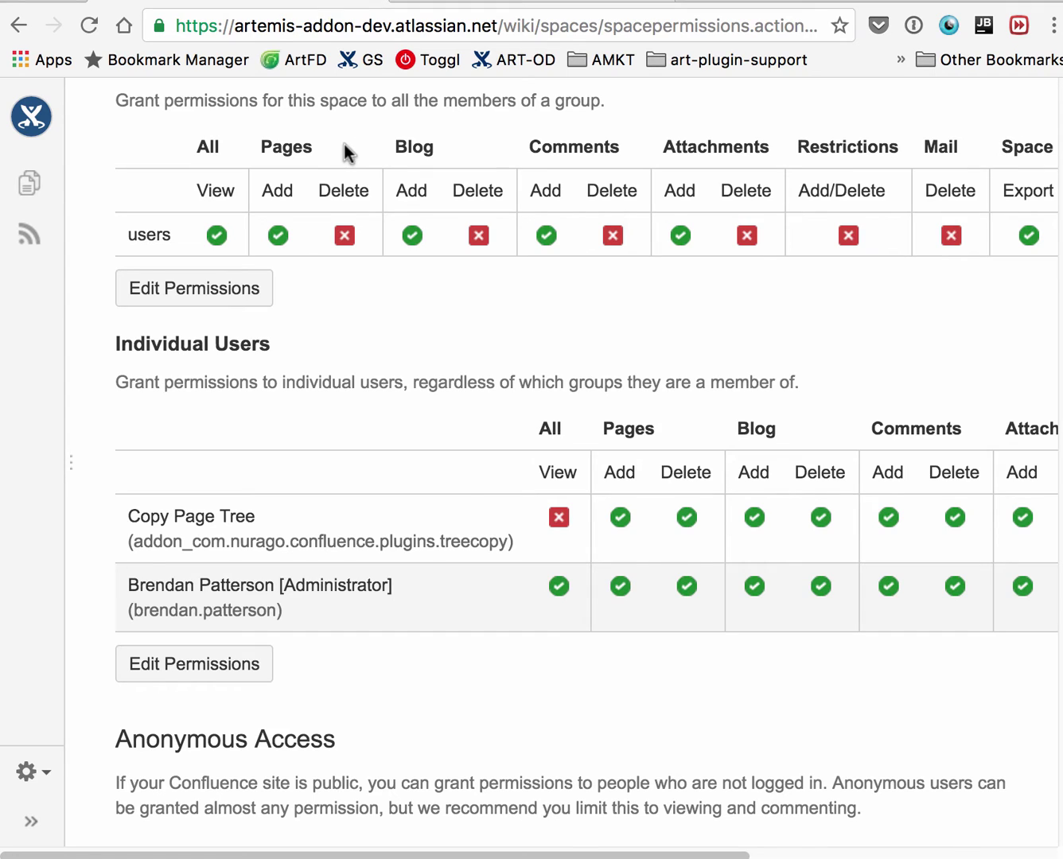
Step: Open the 'test' page from the space's Pages list
{"action": "key", "text": "["}
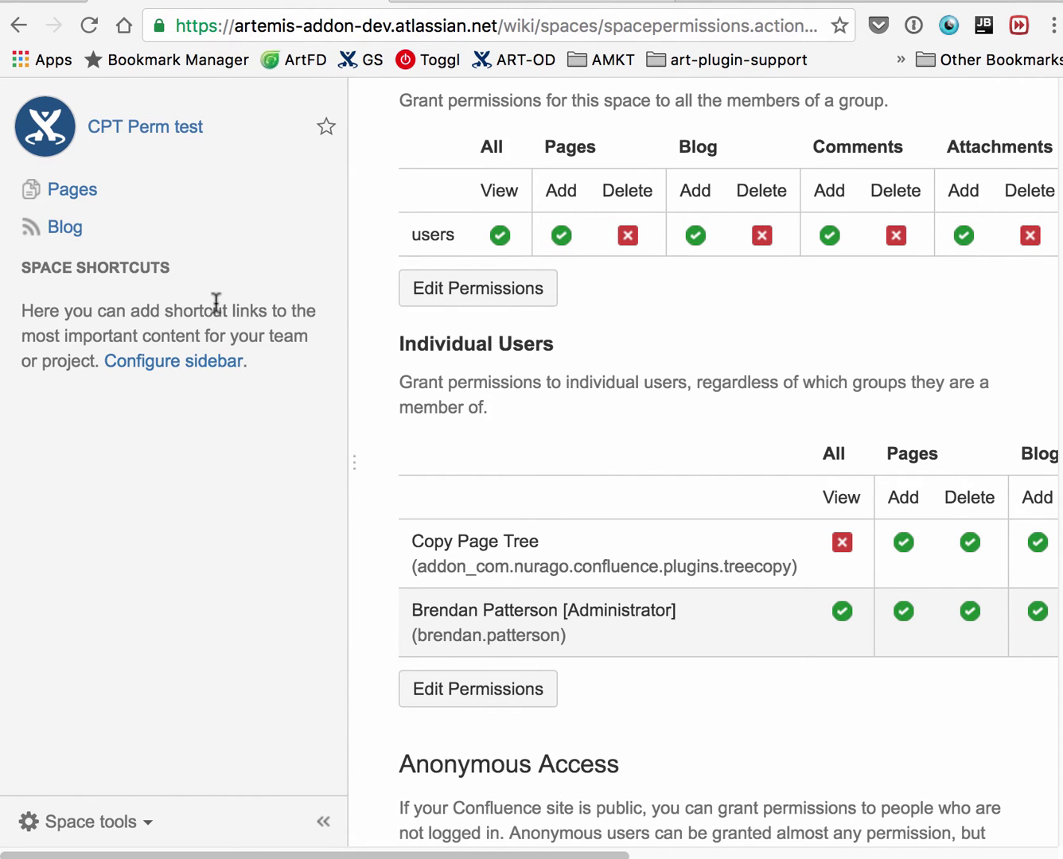
{"action": "left_click", "coordinate": [77, 193]}
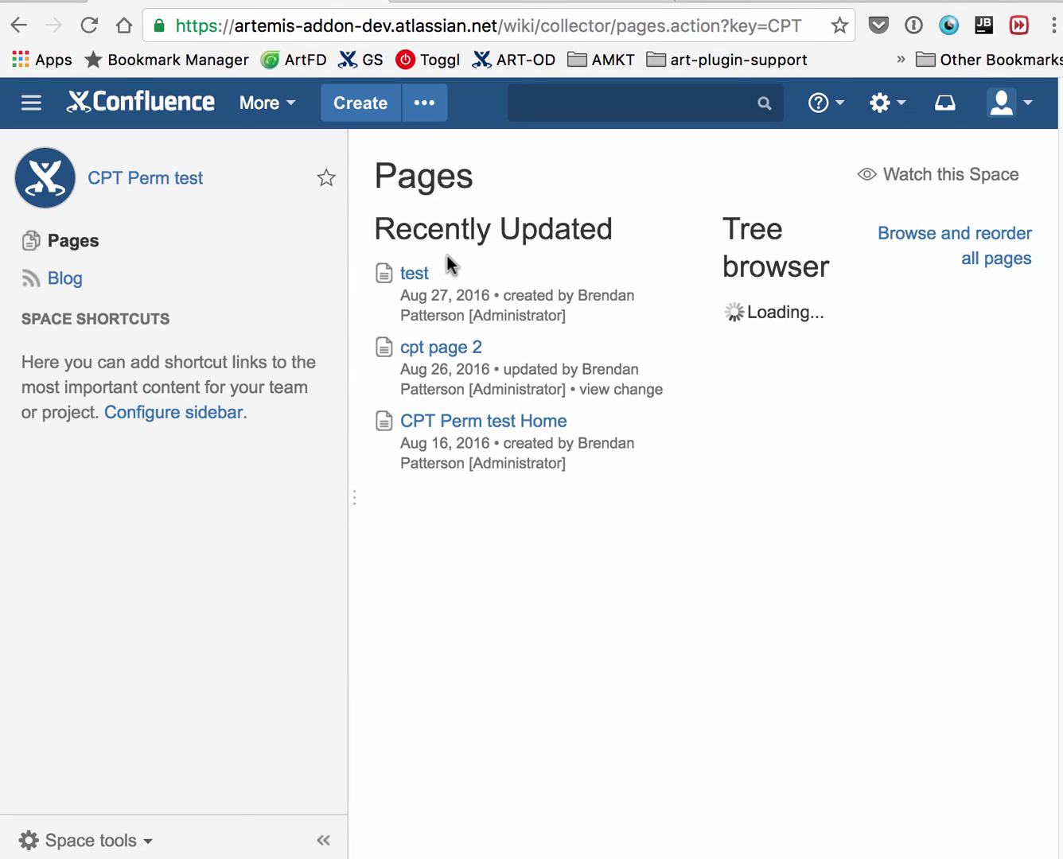
{"action": "left_click", "coordinate": [413, 277]}
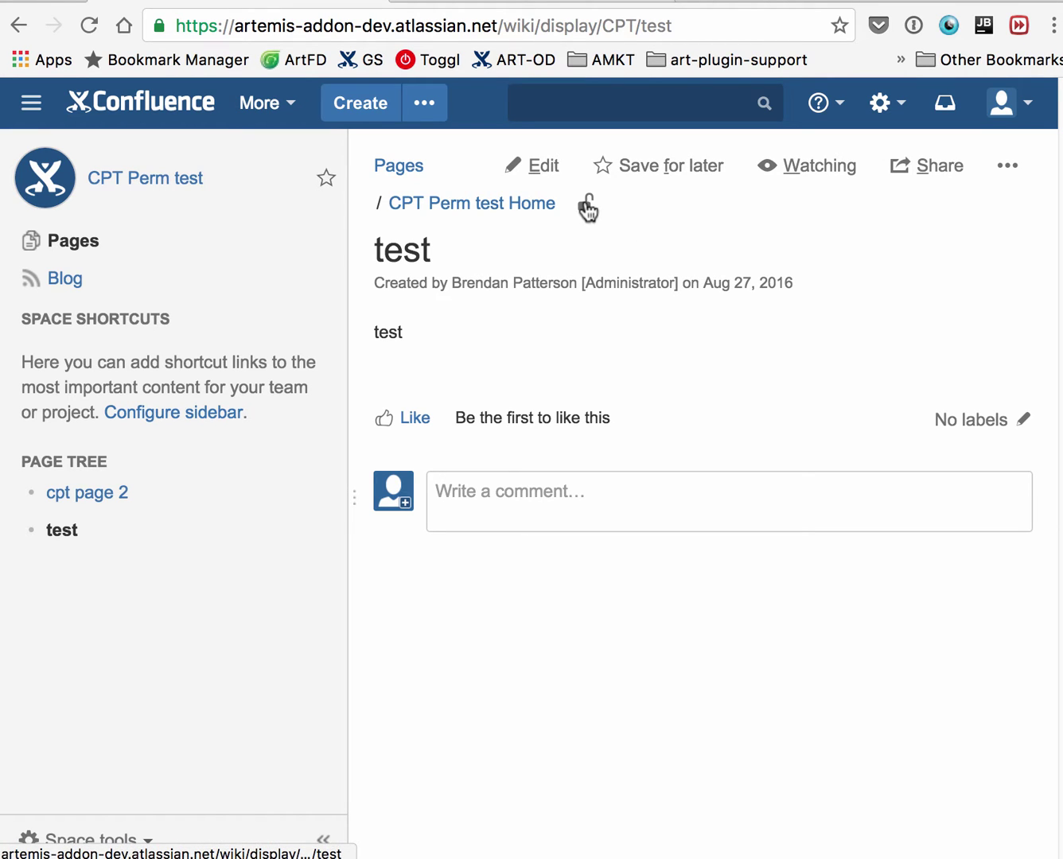
Step: Set 'test' to Viewing and editing restricted, add Copy Page Tree, and apply
{"action": "left_click", "coordinate": [585, 209]}
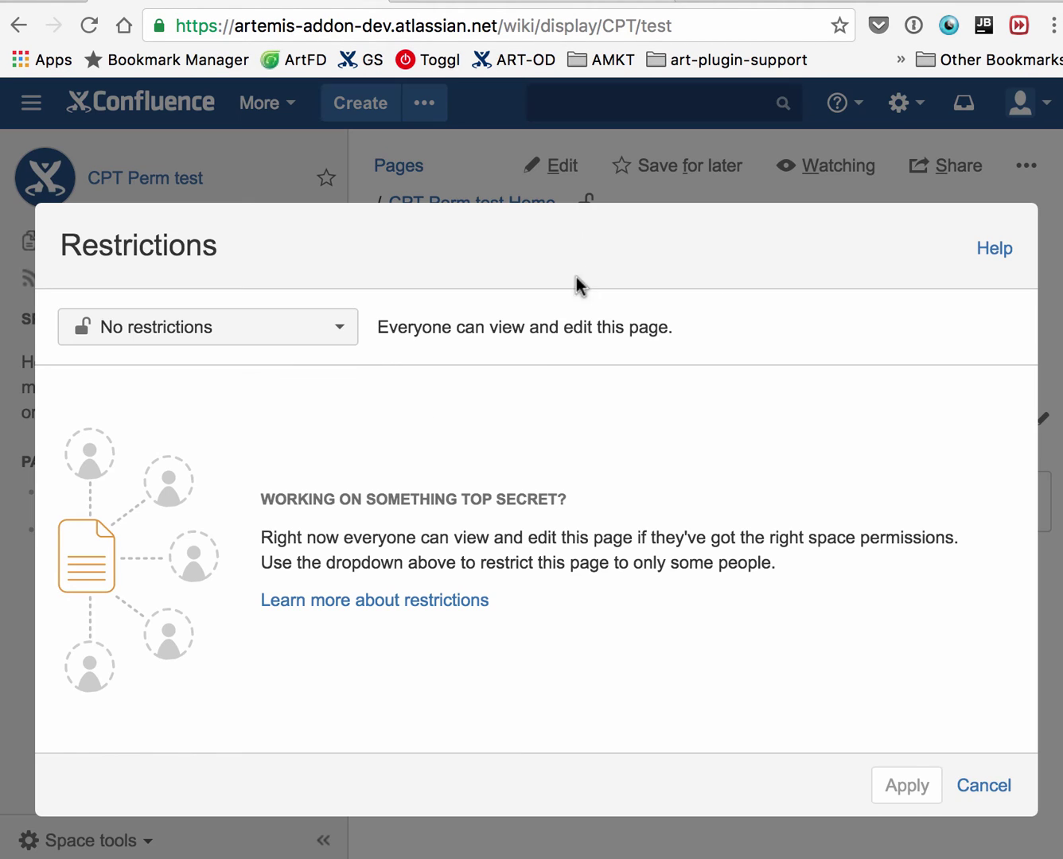
{"action": "left_click", "coordinate": [338, 333]}
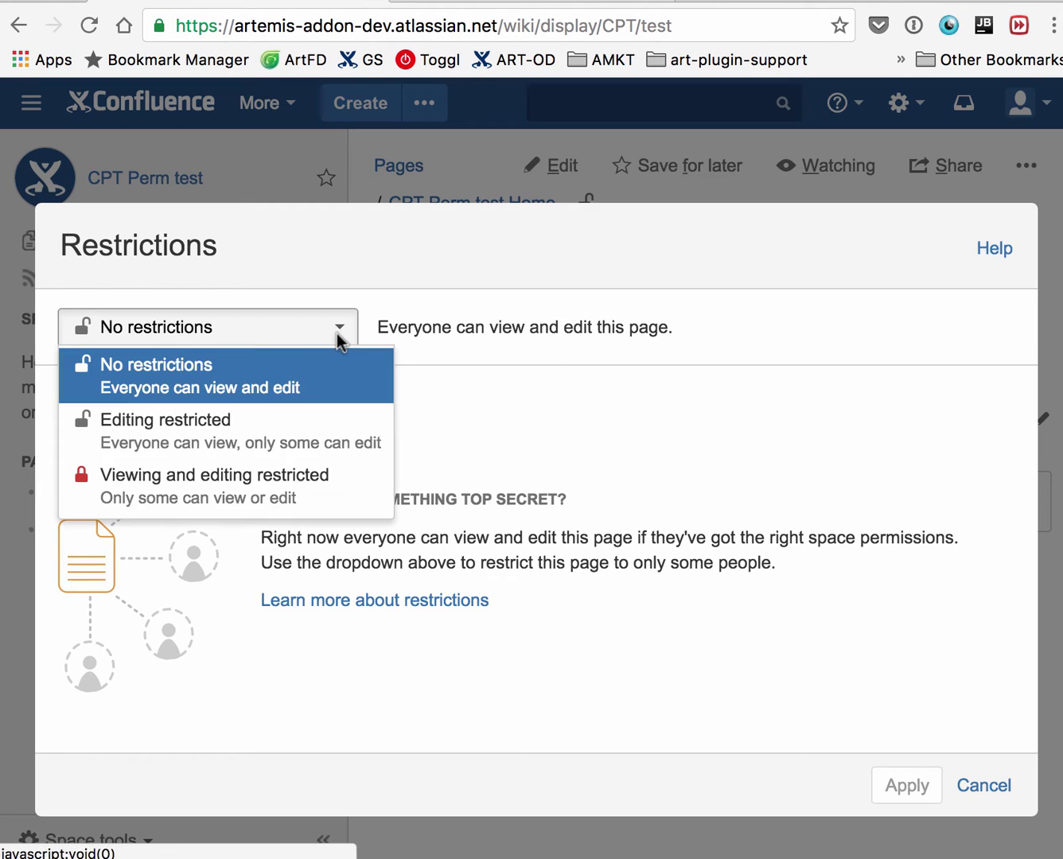
{"action": "left_click", "coordinate": [295, 493]}
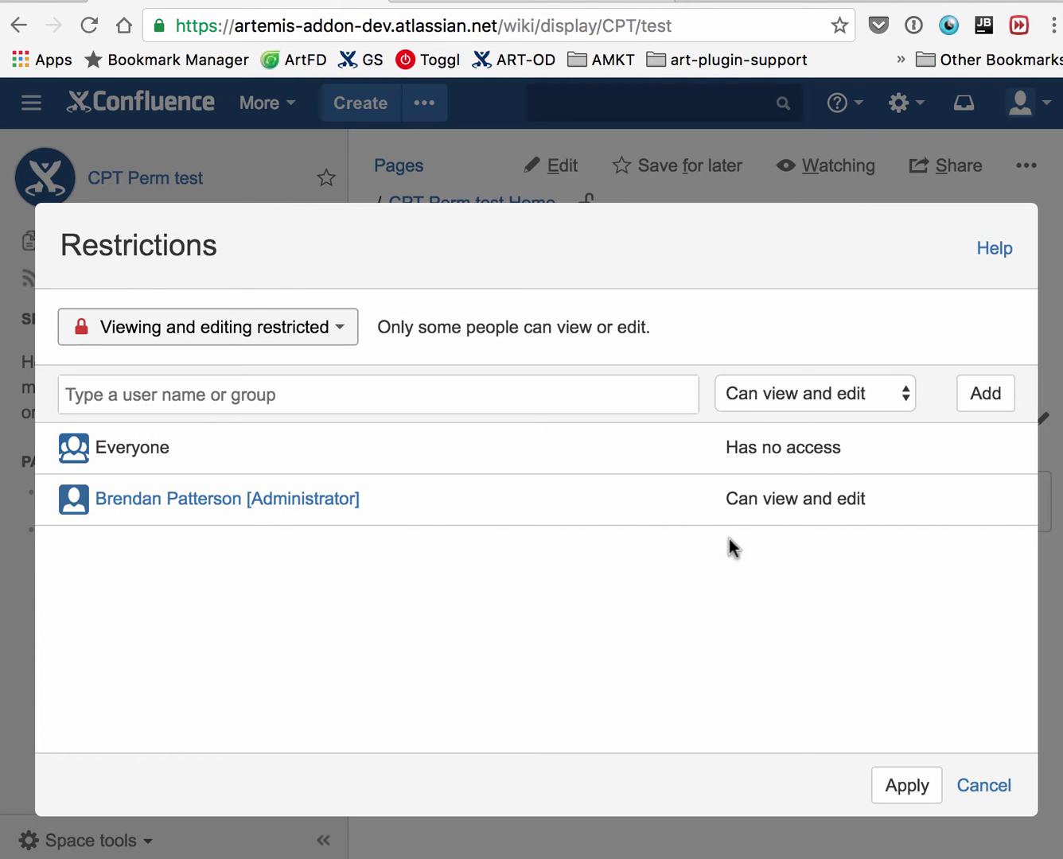
{"action": "left_click", "coordinate": [349, 393]}
{"action": "type", "text": "copy"}
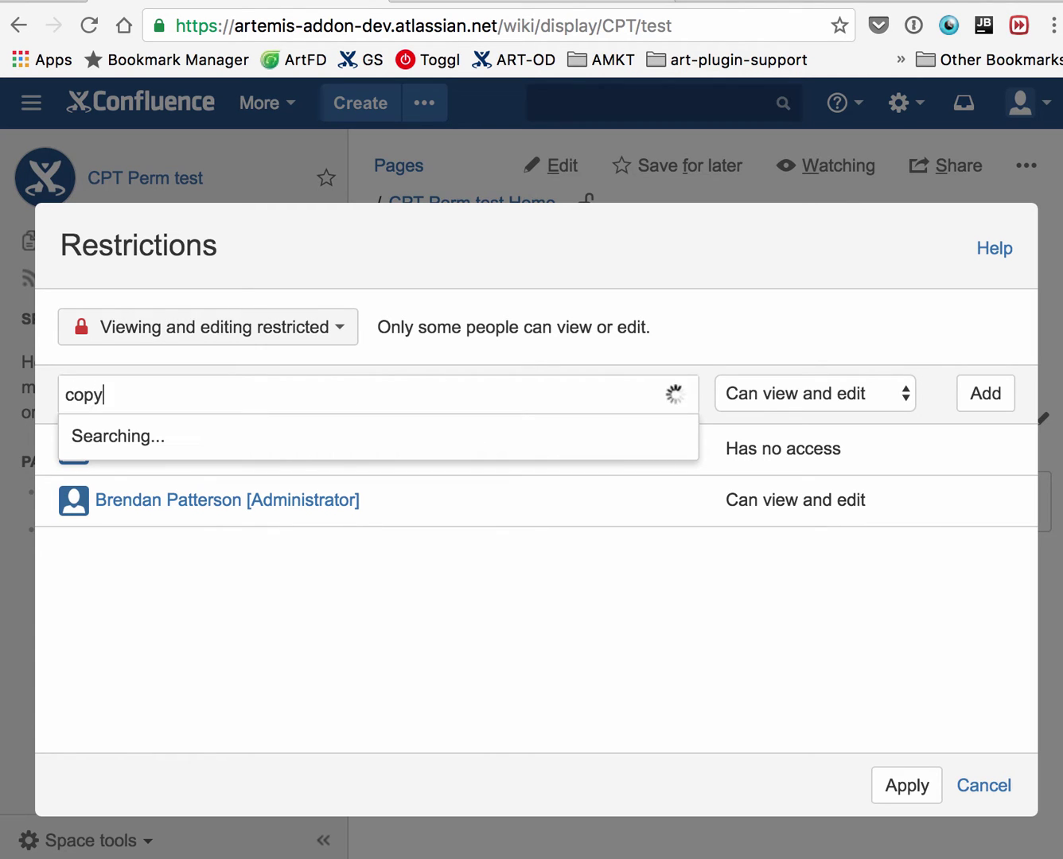
{"action": "key", "text": "Return"}
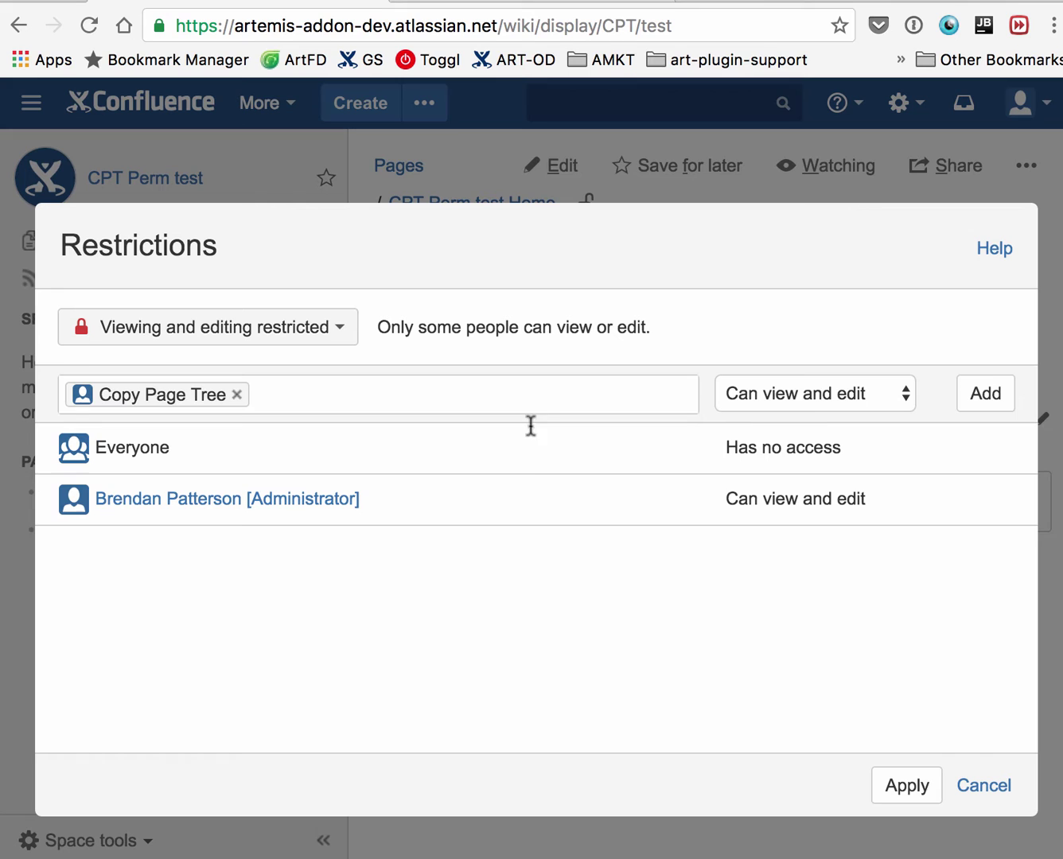
{"action": "left_click", "coordinate": [908, 790]}
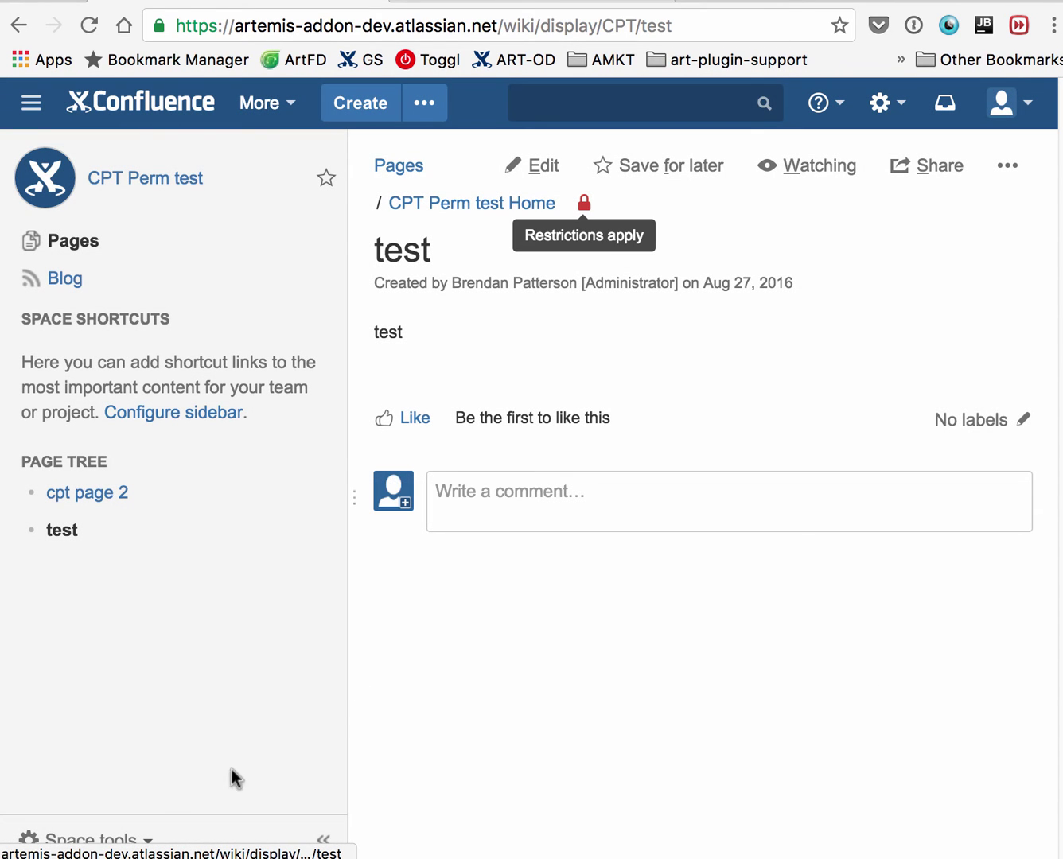
Step: Confirm the admin password and review the Restricted Pages report listing 'test' with View and Edit restrictions
{"action": "left_click", "coordinate": [131, 843]}
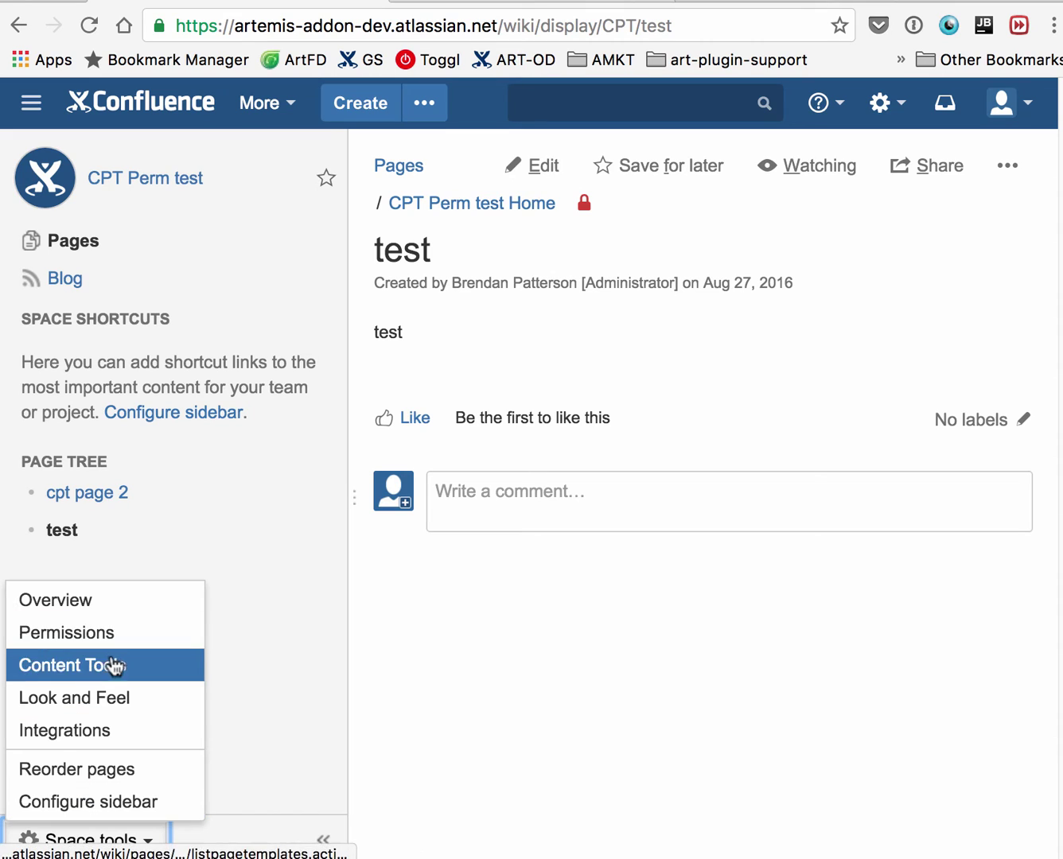
{"action": "left_click", "coordinate": [90, 635]}
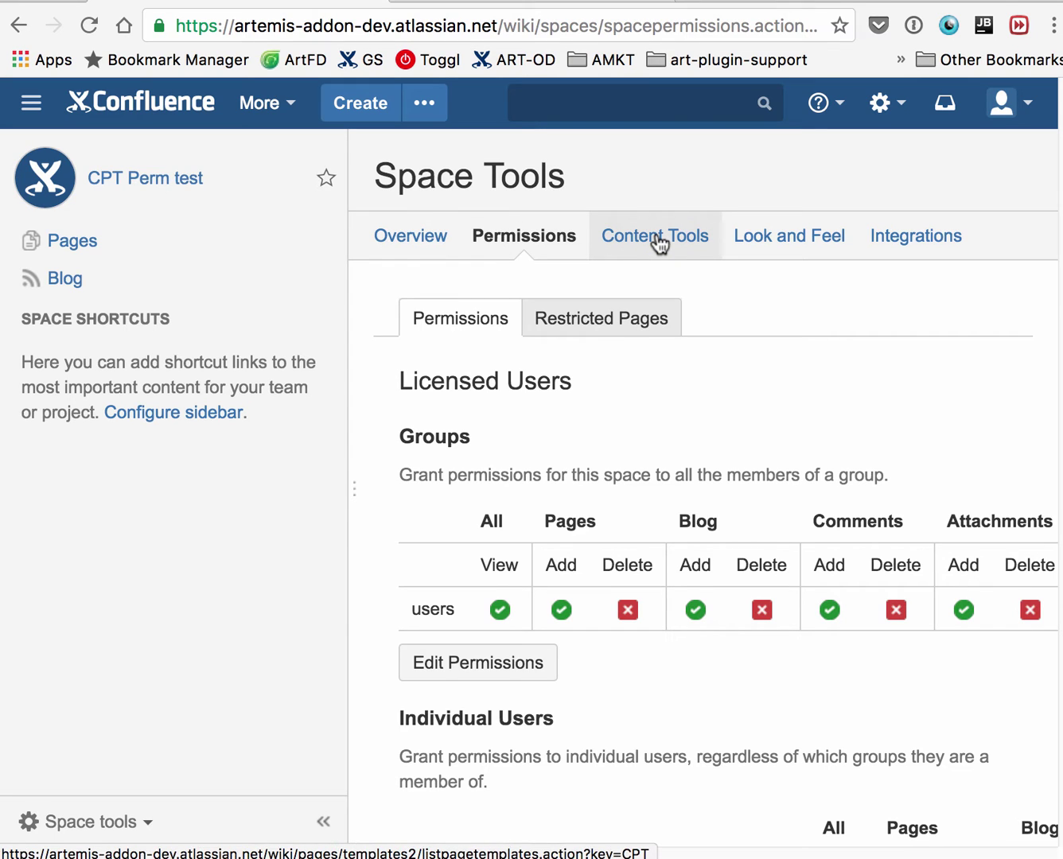
{"action": "left_click", "coordinate": [579, 313]}
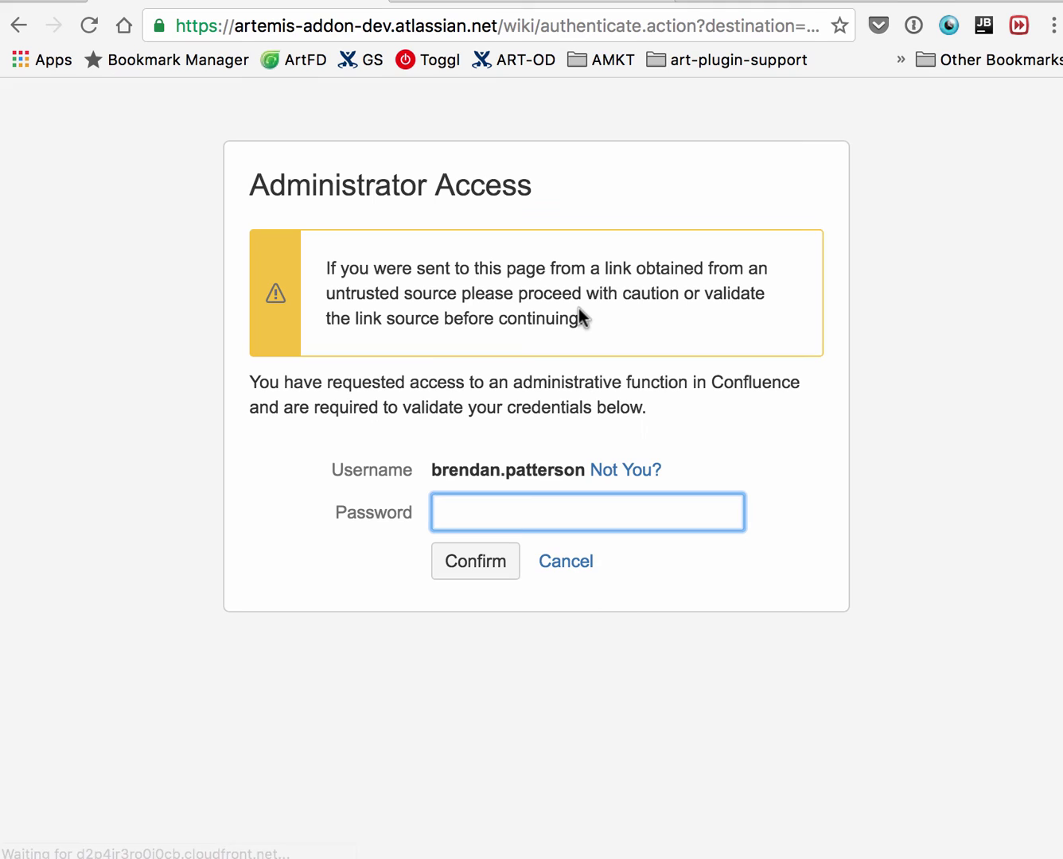
{"action": "key", "text": "super+v"}
{"action": "key", "text": "Return"}
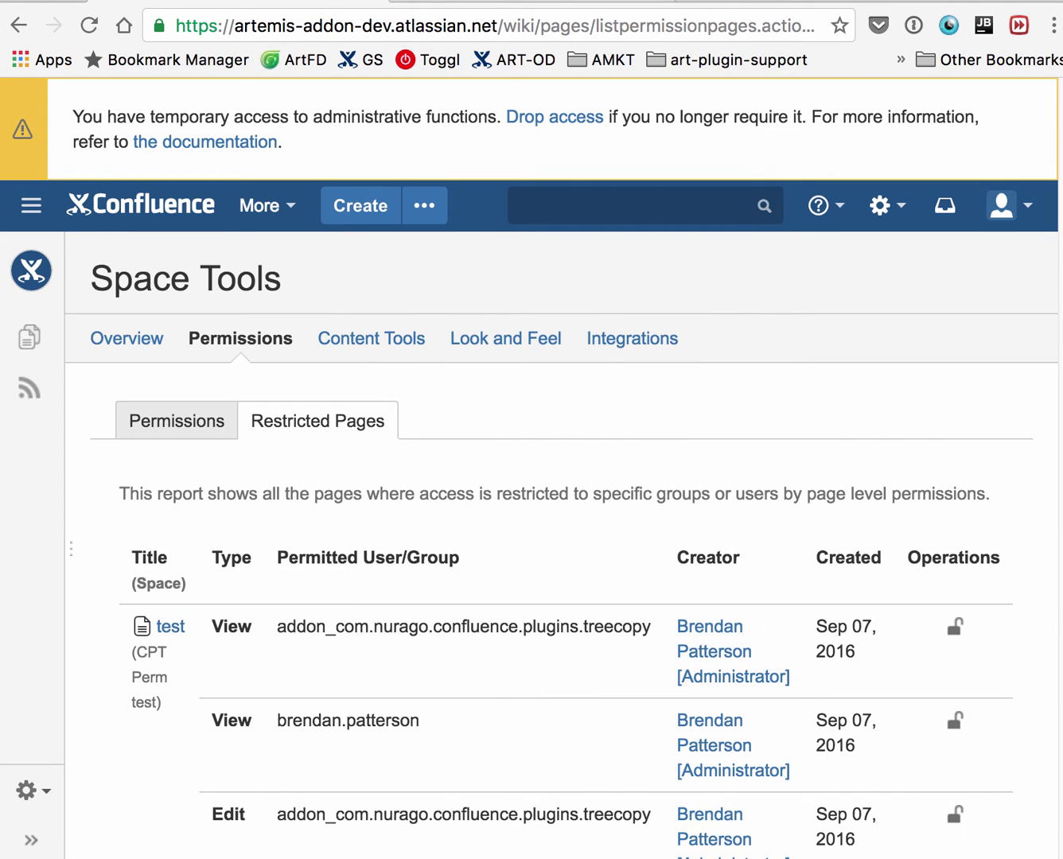
{"action": "scroll", "coordinate": [623, 643], "scroll_direction": "down", "scroll_amount": 5}
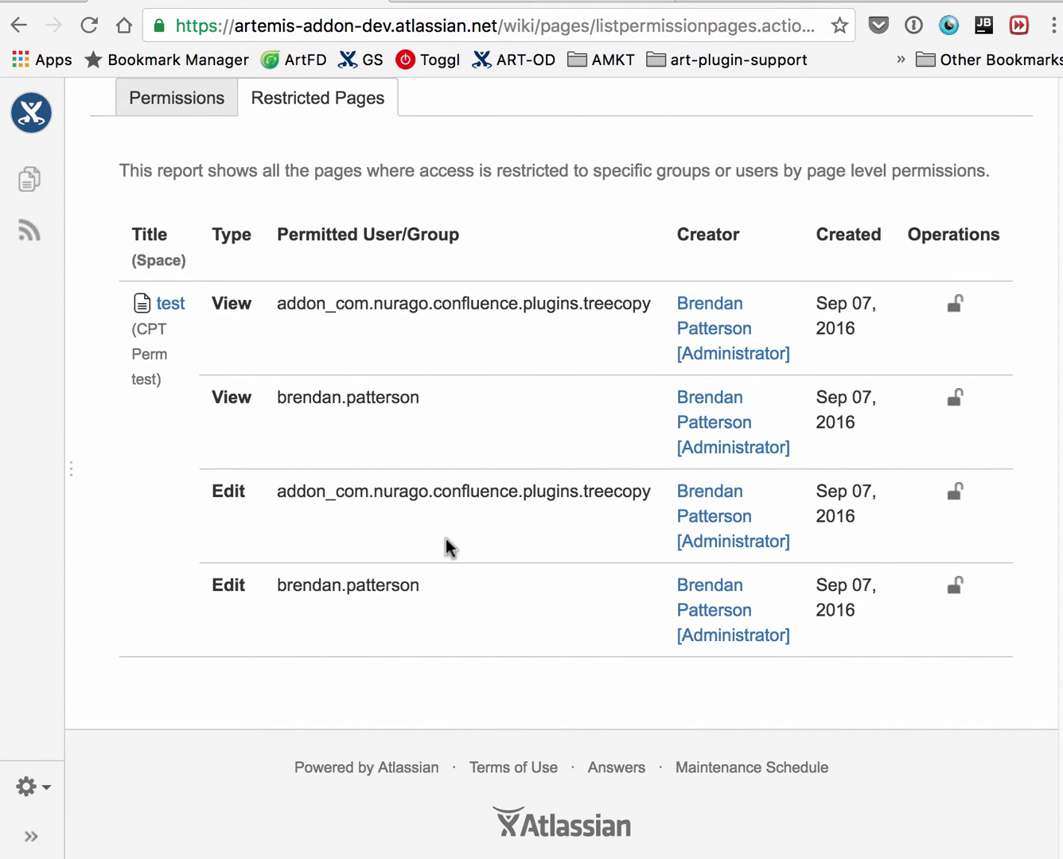
{"action": "scroll", "coordinate": [811, 123], "scroll_direction": "up", "scroll_amount": 3}
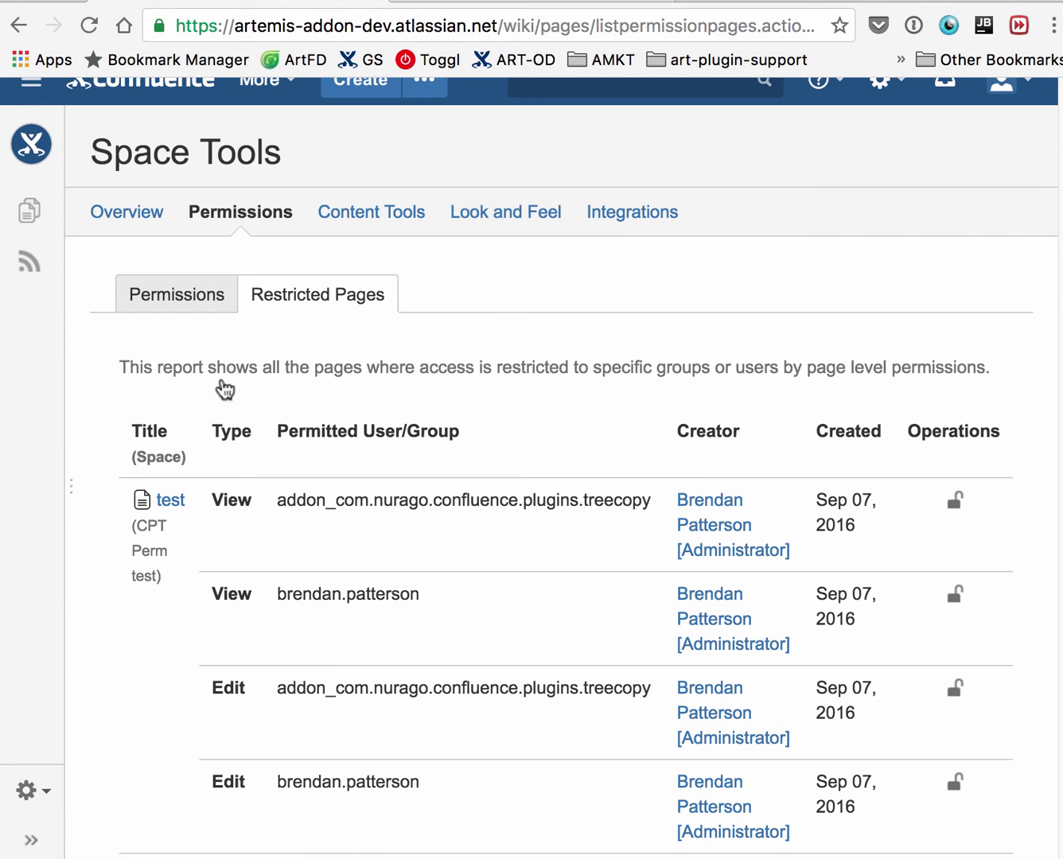
{"action": "scroll", "coordinate": [595, 144], "scroll_direction": "up", "scroll_amount": 1}
{"action": "scroll", "coordinate": [596, 143], "scroll_direction": "up", "scroll_amount": 2}
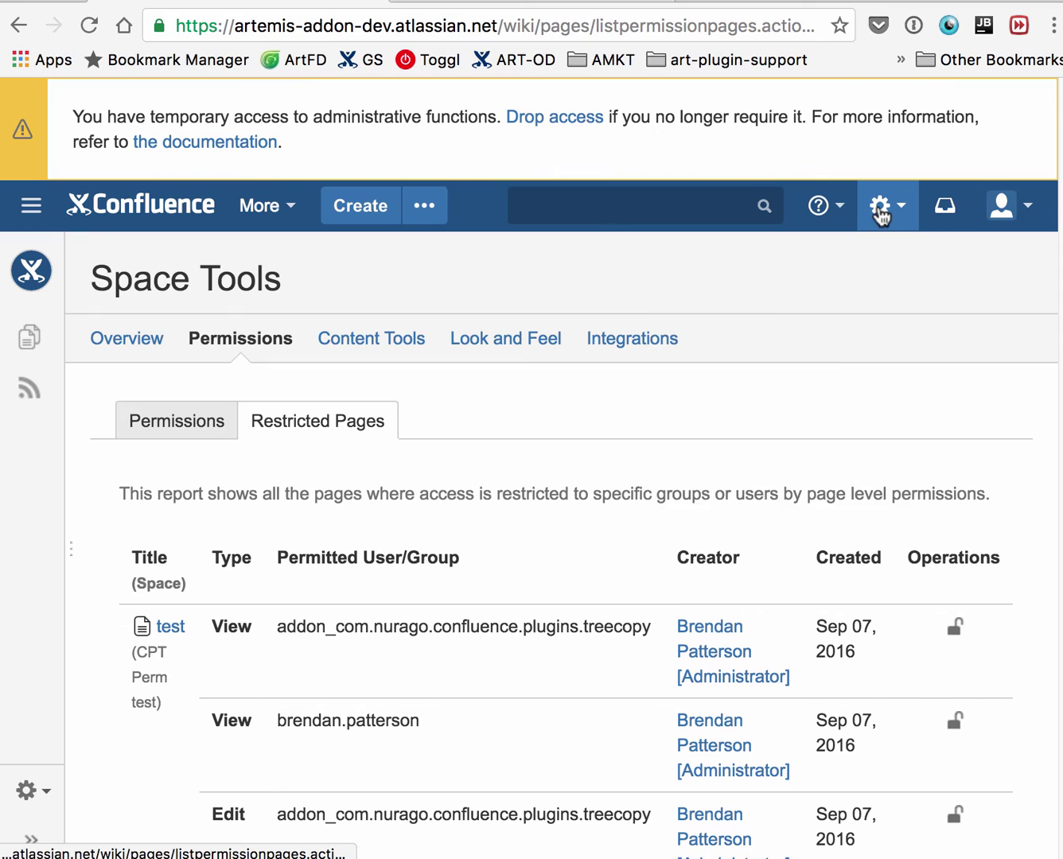
Step: From General configuration, find 'global' and open the Global Permissions page to review group rights
{"action": "left_click", "coordinate": [881, 205]}
{"action": "left_click", "coordinate": [754, 288]}
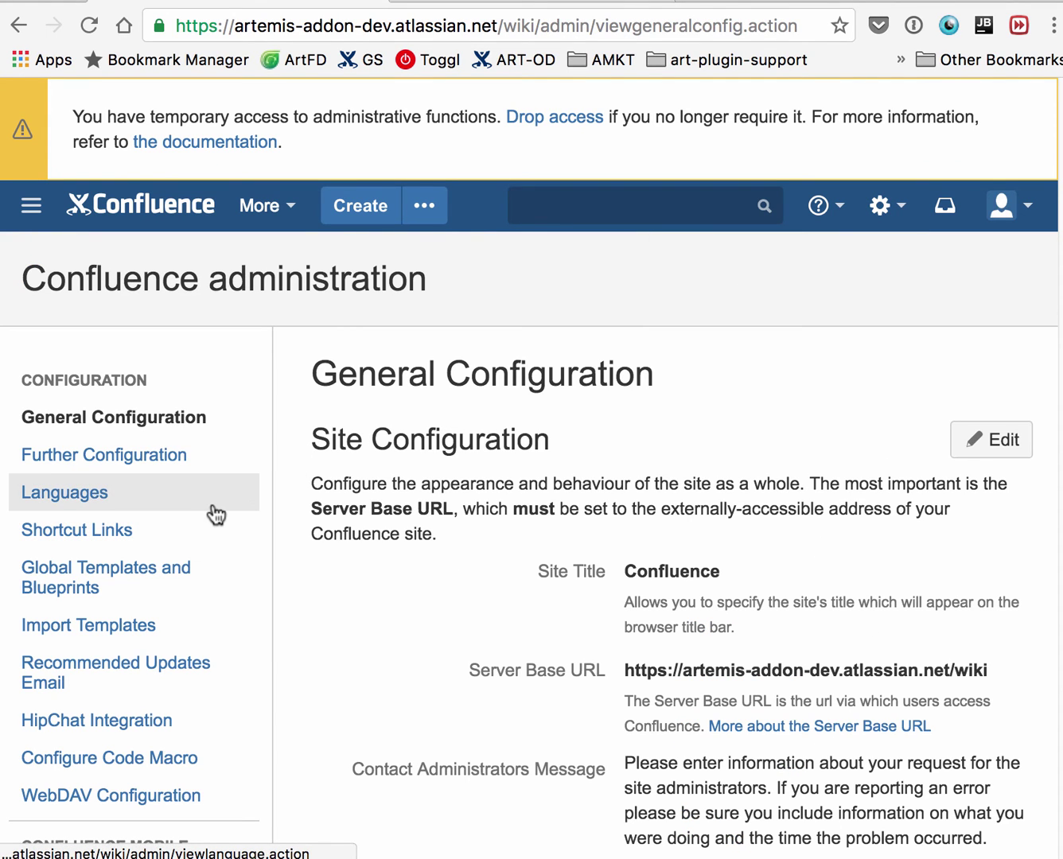
{"action": "key", "text": "super+f"}
{"action": "type", "text": "global"}
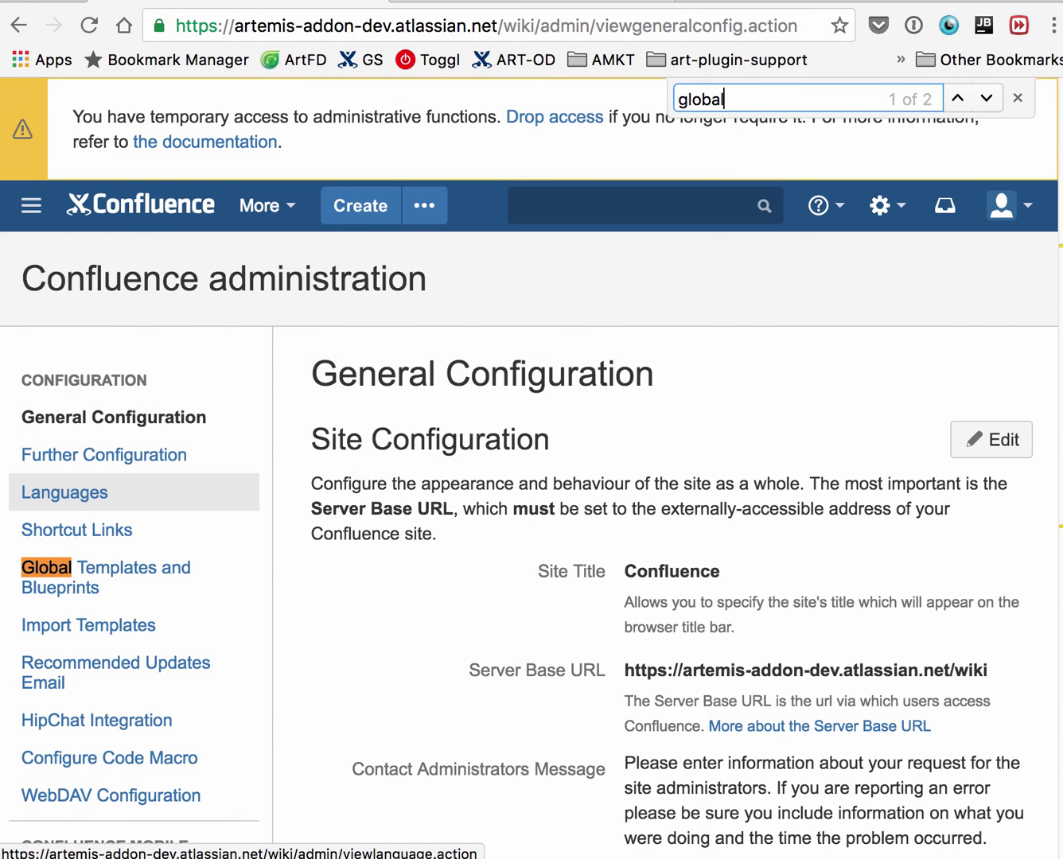
{"action": "key", "text": "Return"}
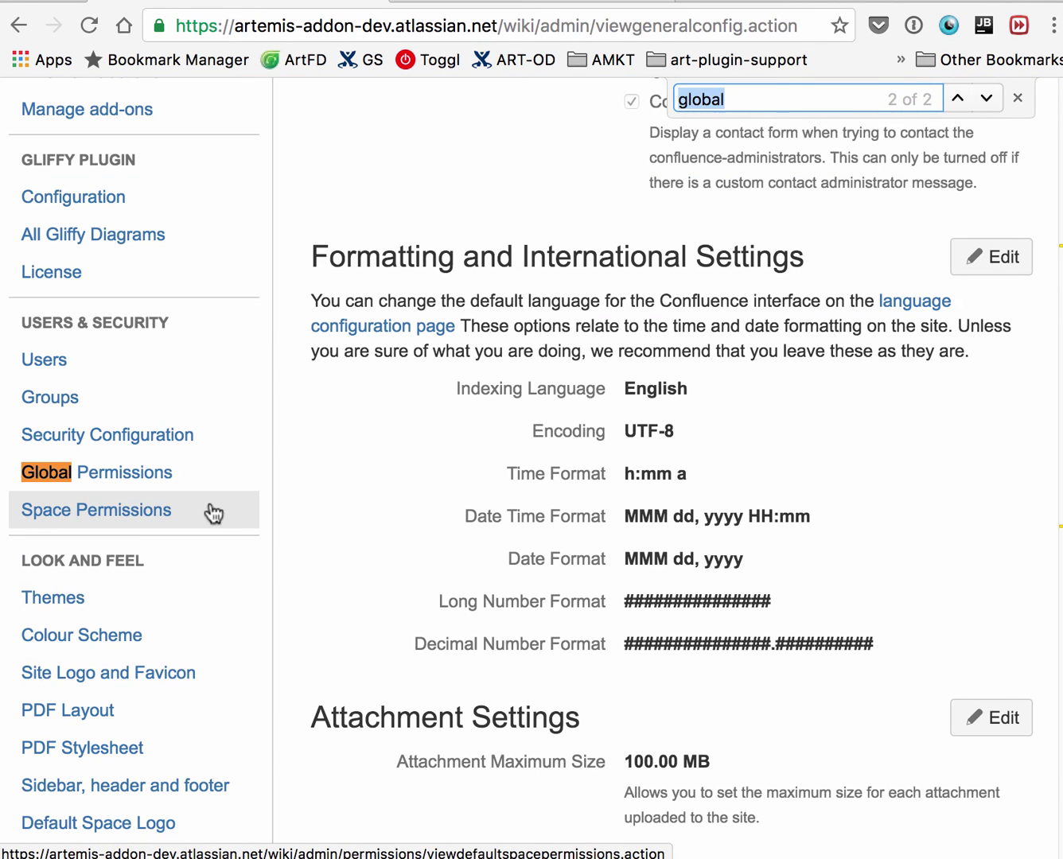
{"action": "left_click", "coordinate": [80, 471]}
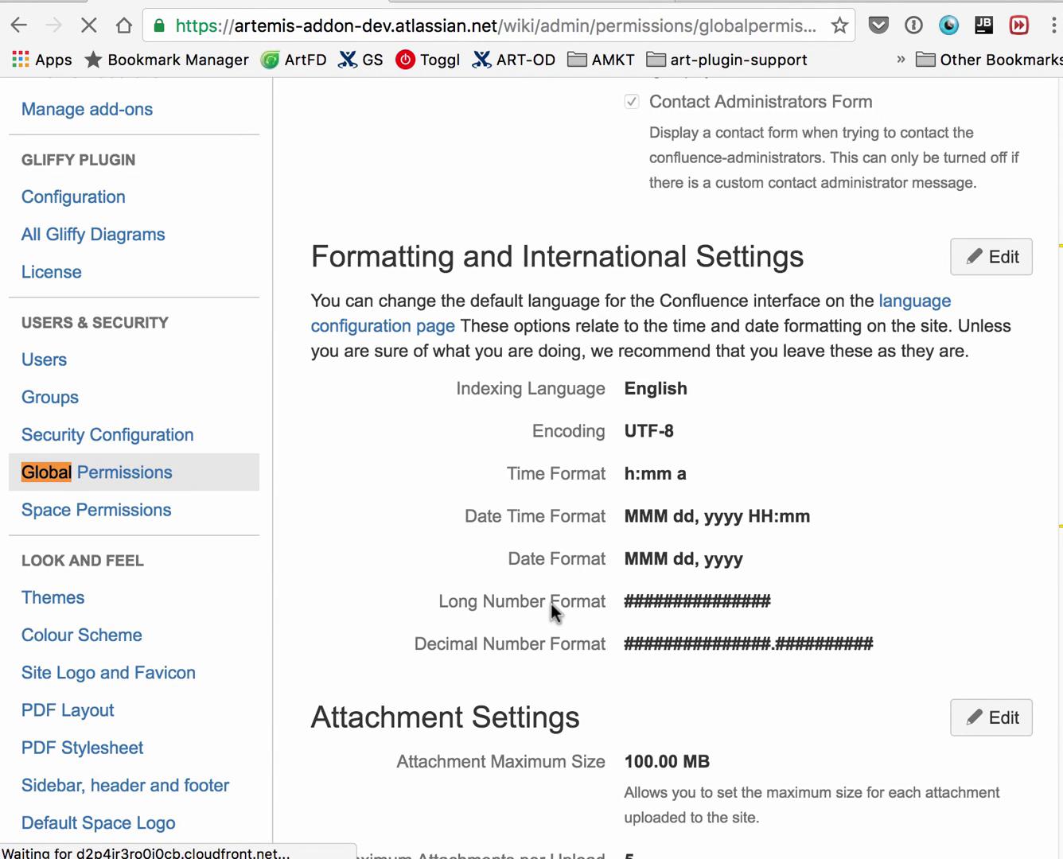
{"action": "scroll", "coordinate": [551, 604], "scroll_direction": "down", "scroll_amount": 5}
{"action": "scroll", "coordinate": [551, 604], "scroll_direction": "down", "scroll_amount": 3}
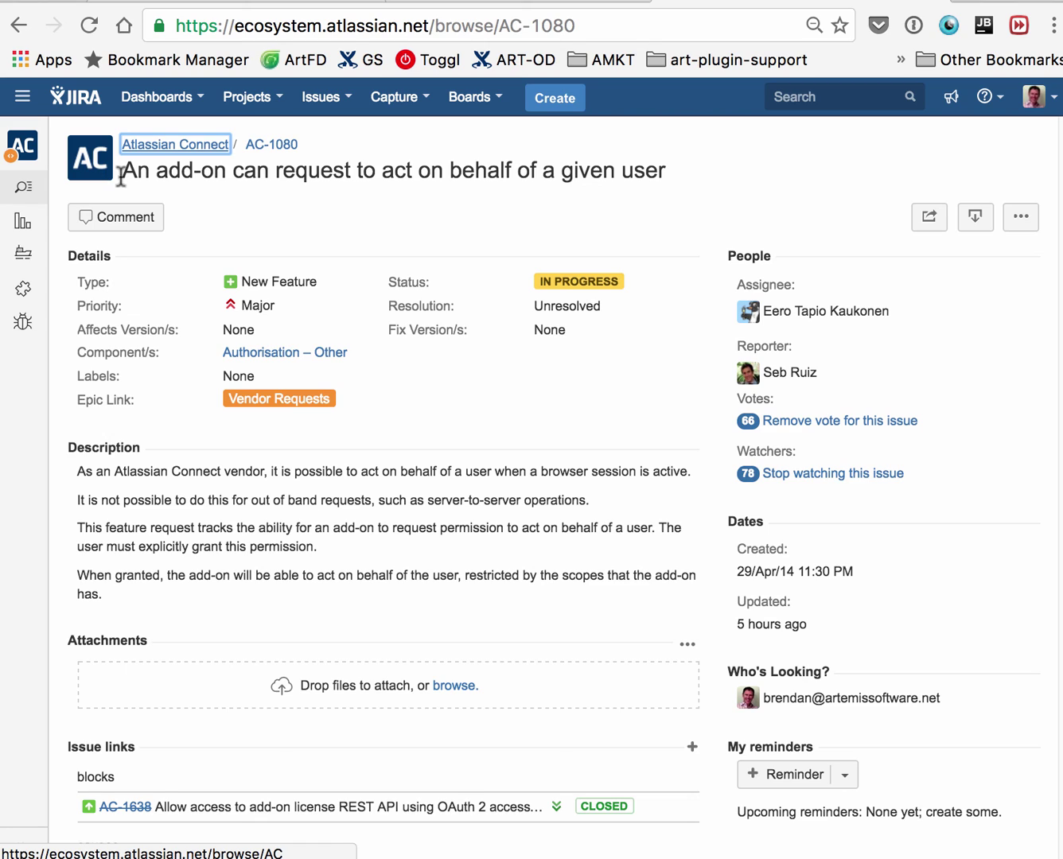
{"action": "left_click_drag", "start_coordinate": [125, 171], "coordinate": [667, 201]}
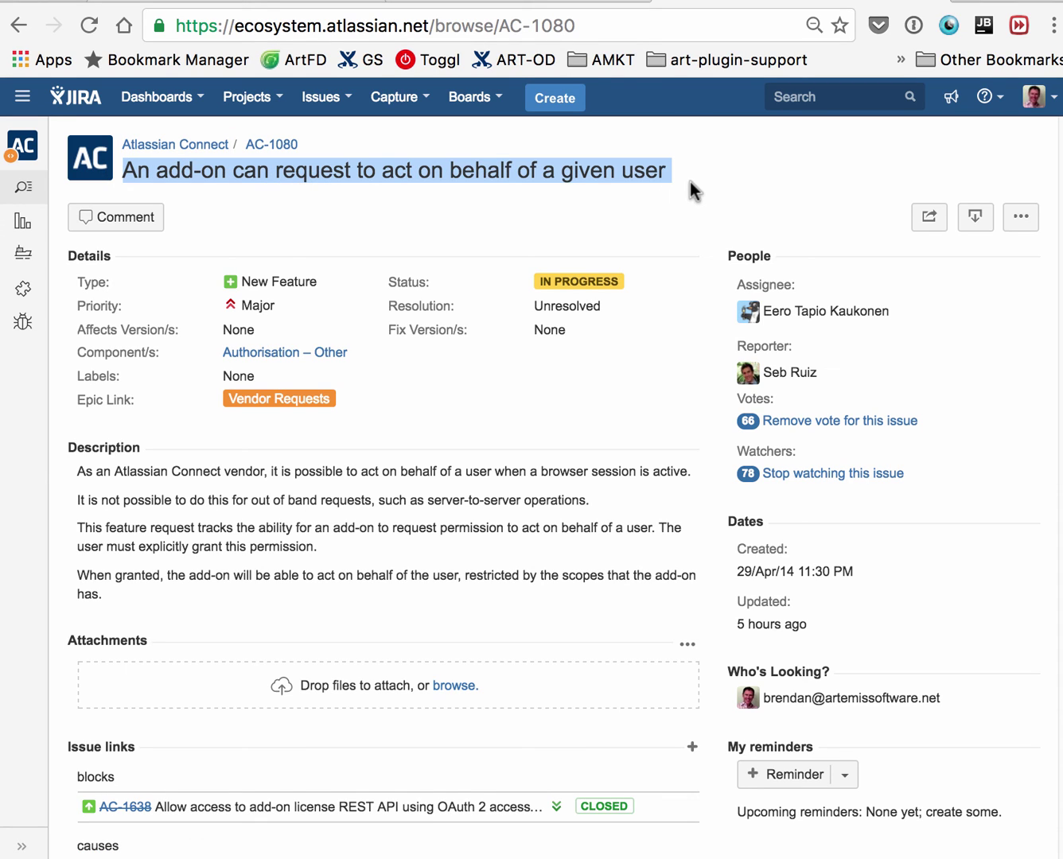
{"action": "left_click", "coordinate": [685, 183]}
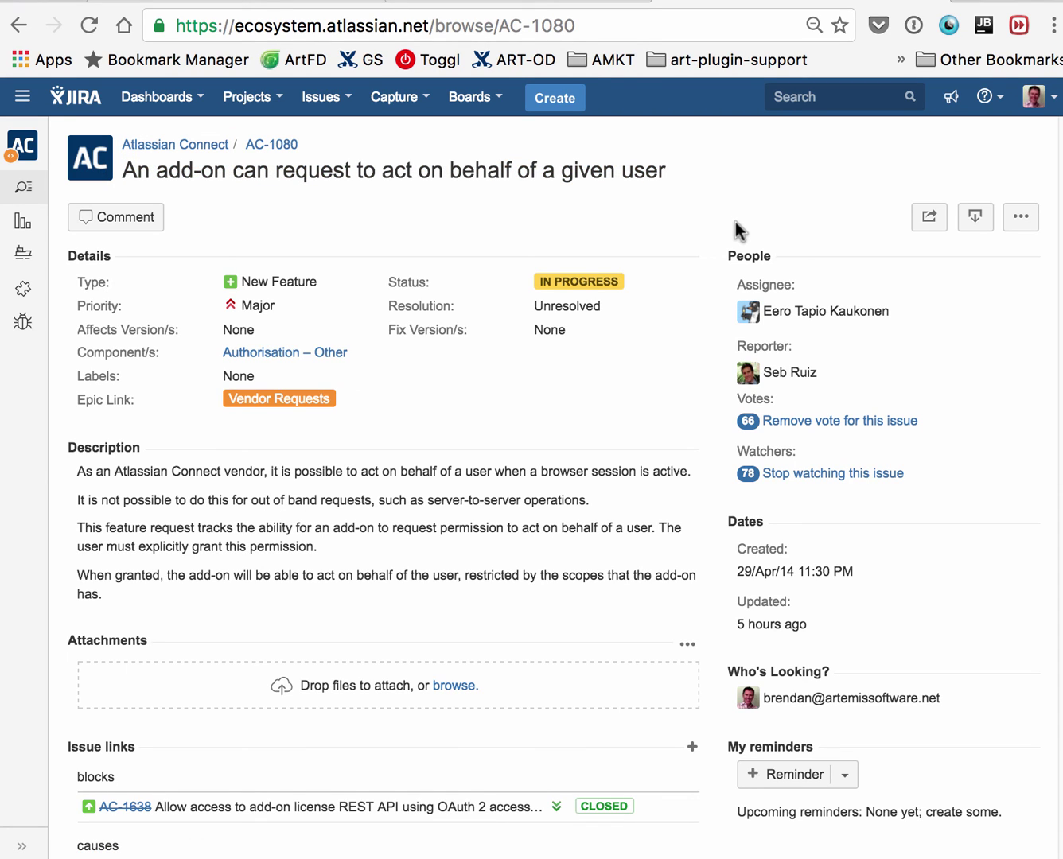
{"action": "scroll", "coordinate": [684, 434], "scroll_direction": "down", "scroll_amount": 3}
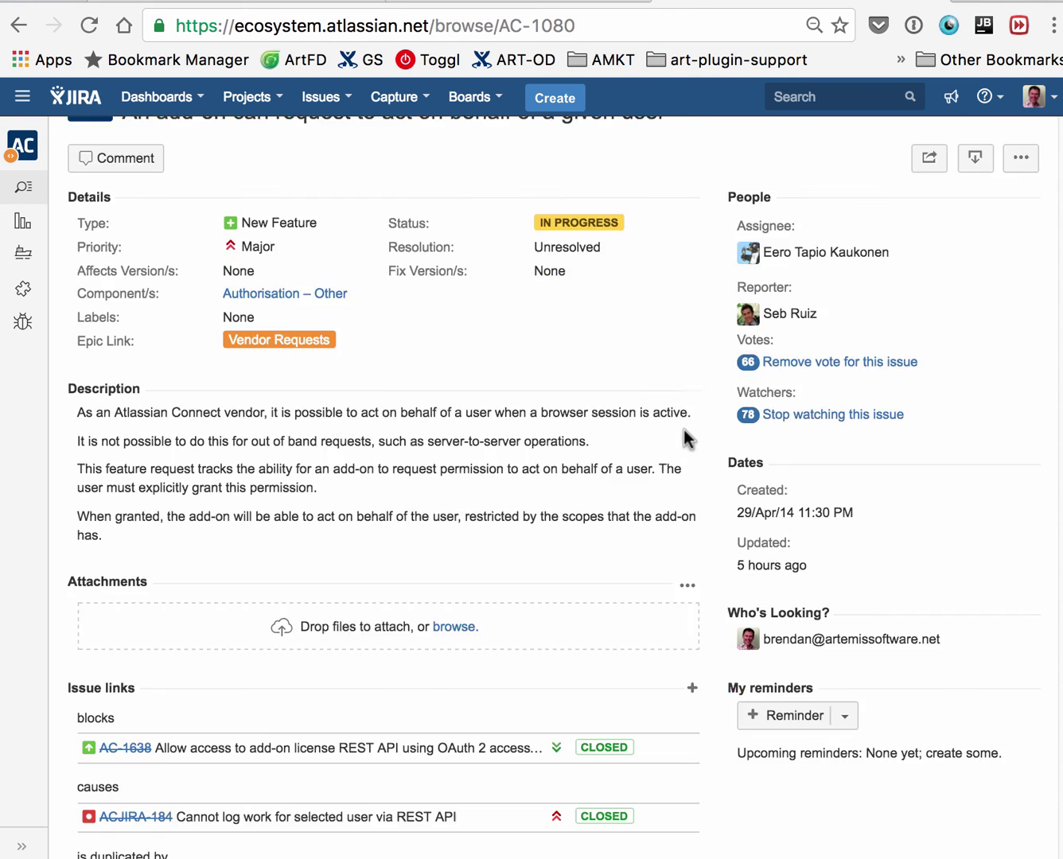
{"action": "scroll", "coordinate": [684, 434], "scroll_direction": "up", "scroll_amount": 4}
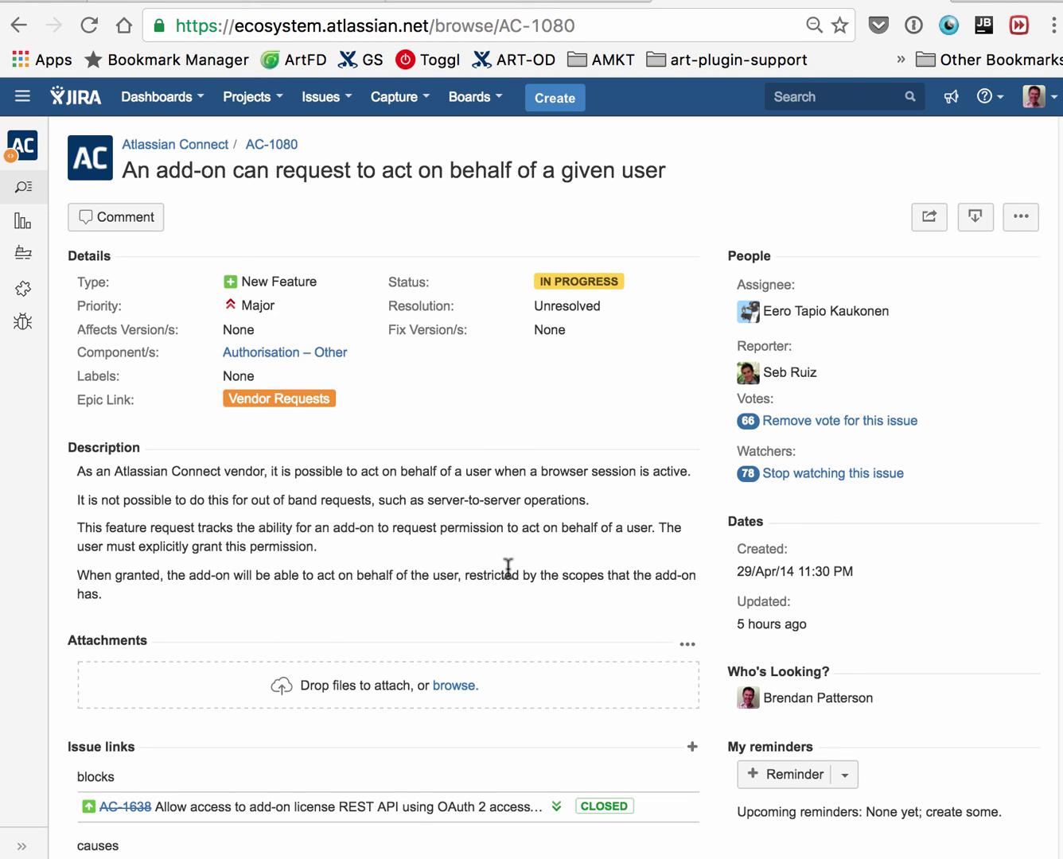
{"action": "left_click", "coordinate": [587, 24]}
{"action": "left_click_drag", "start_coordinate": [587, 25], "coordinate": [502, 24]}
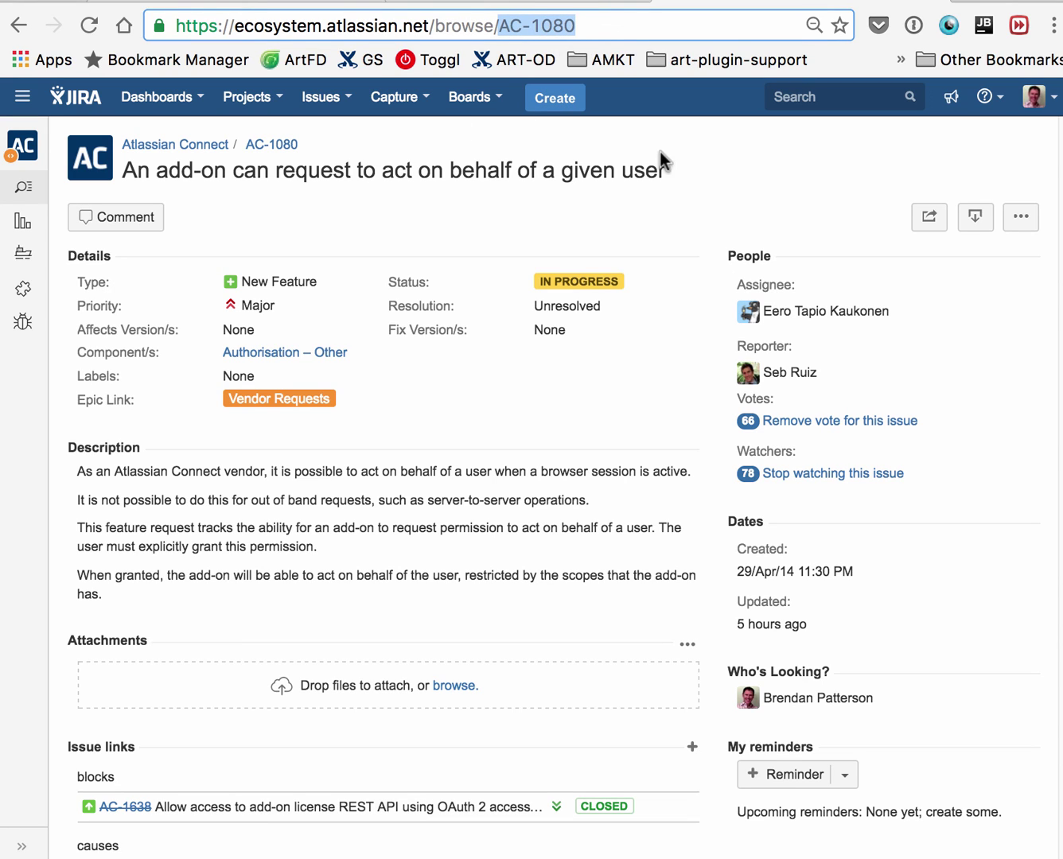
{"action": "scroll", "coordinate": [518, 606], "scroll_direction": "down", "scroll_amount": 3}
{"action": "scroll", "coordinate": [518, 606], "scroll_direction": "up", "scroll_amount": 3}
{"action": "scroll", "coordinate": [519, 605], "scroll_direction": "down", "scroll_amount": 15}
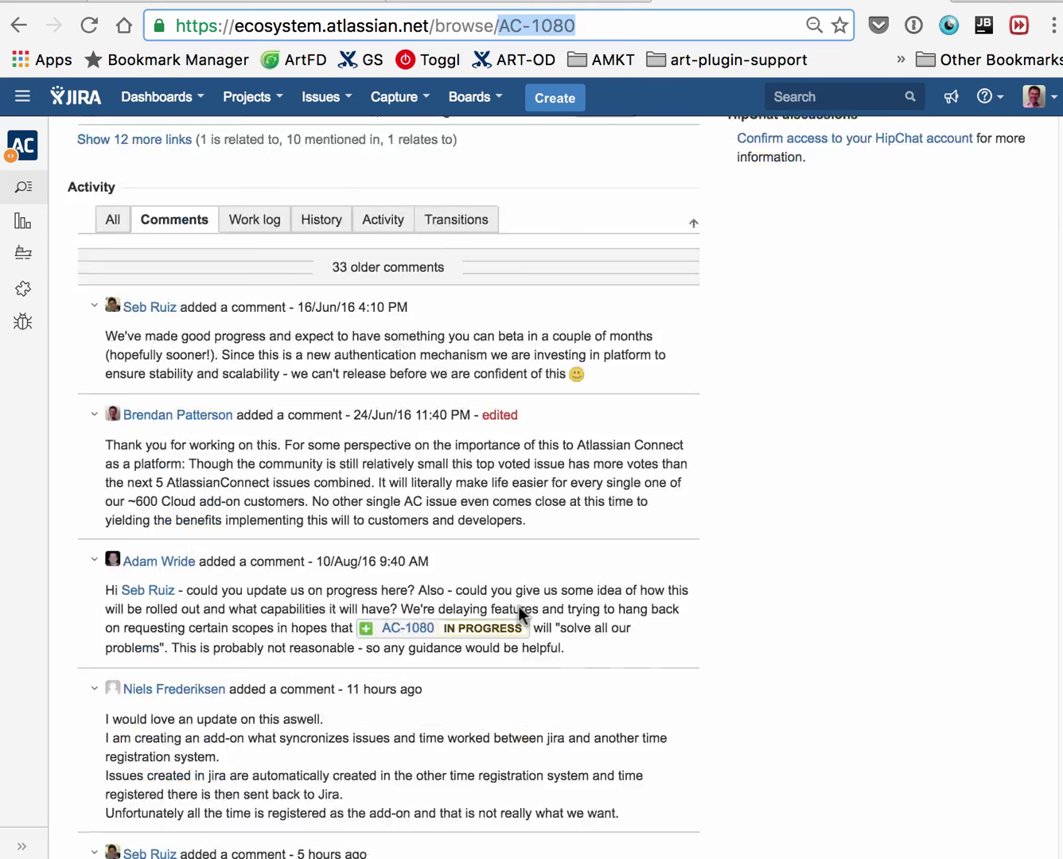
{"action": "scroll", "coordinate": [518, 606], "scroll_direction": "up", "scroll_amount": 15}
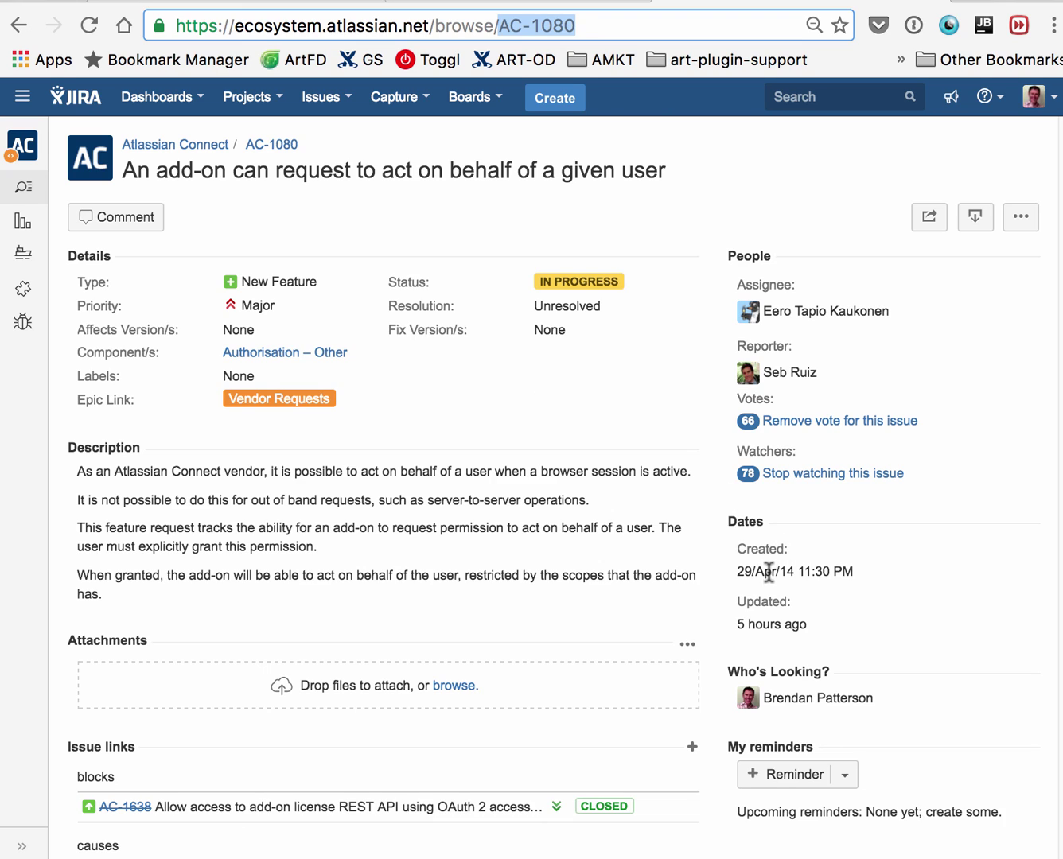
{"action": "mouse_move", "coordinate": [795, 572]}
{"action": "scroll", "coordinate": [491, 527], "scroll_direction": "down", "scroll_amount": 4}
{"action": "scroll", "coordinate": [491, 527], "scroll_direction": "down", "scroll_amount": 10}
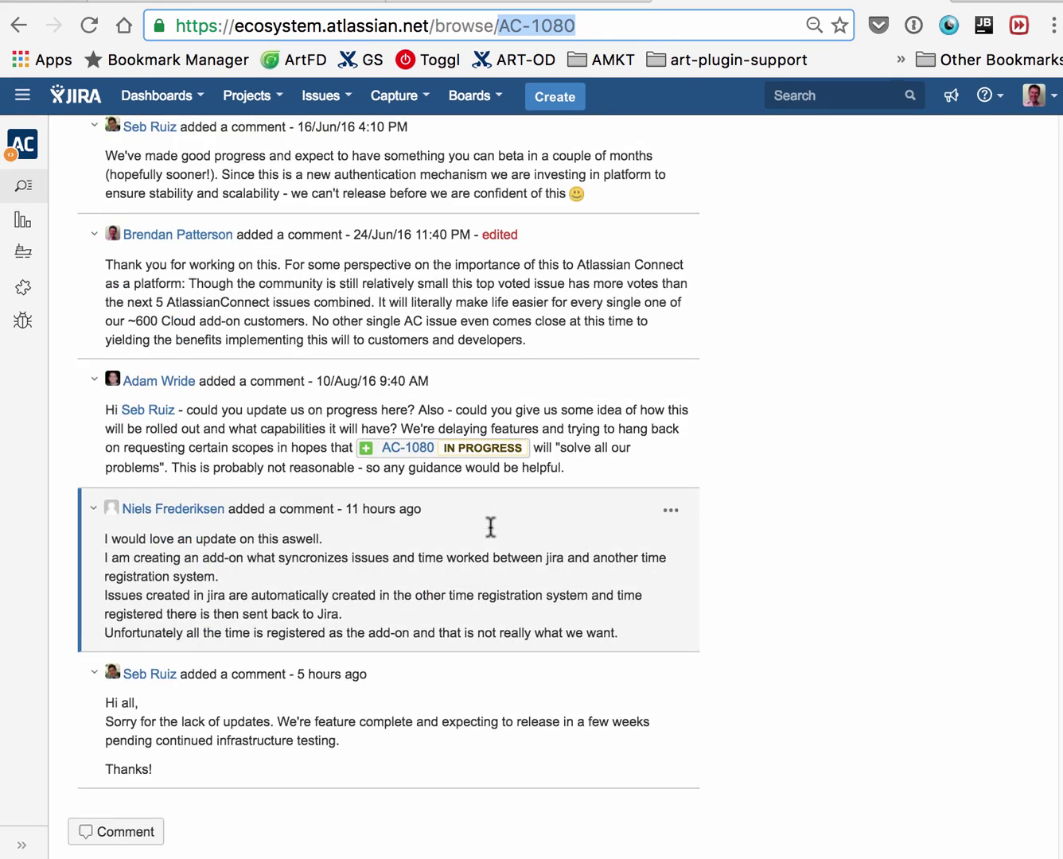
{"action": "scroll", "coordinate": [489, 525], "scroll_direction": "up", "scroll_amount": 15}
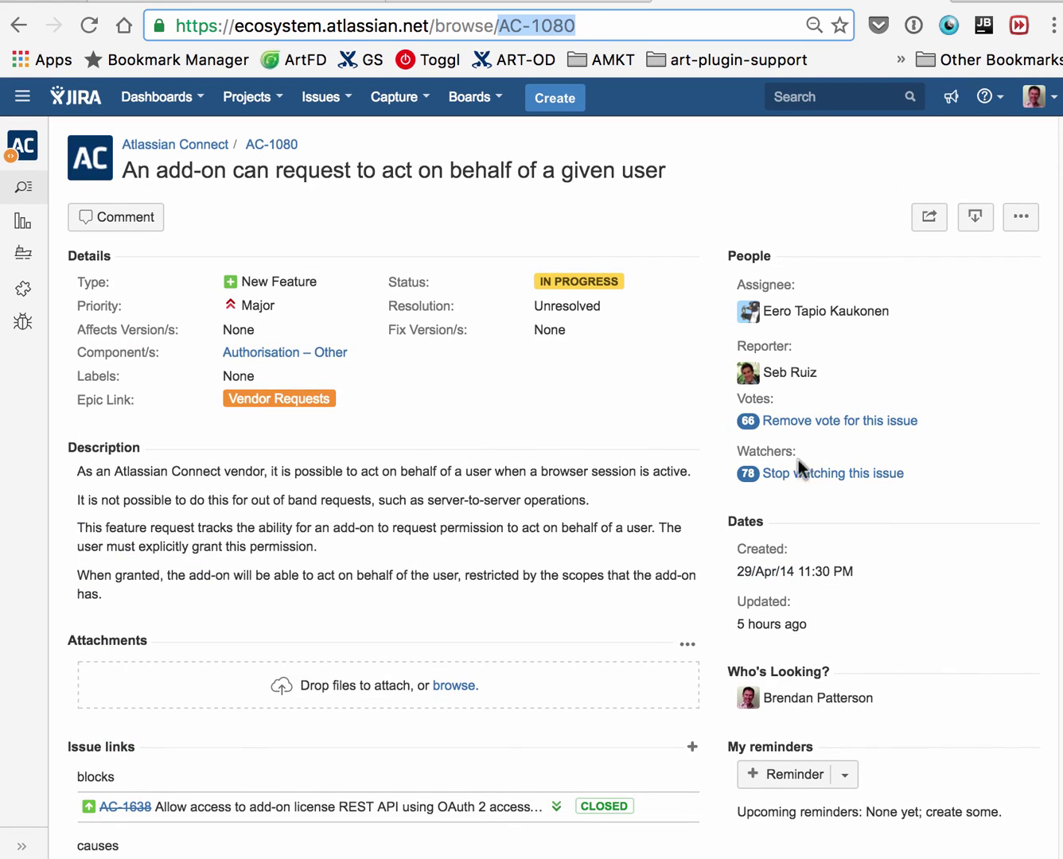